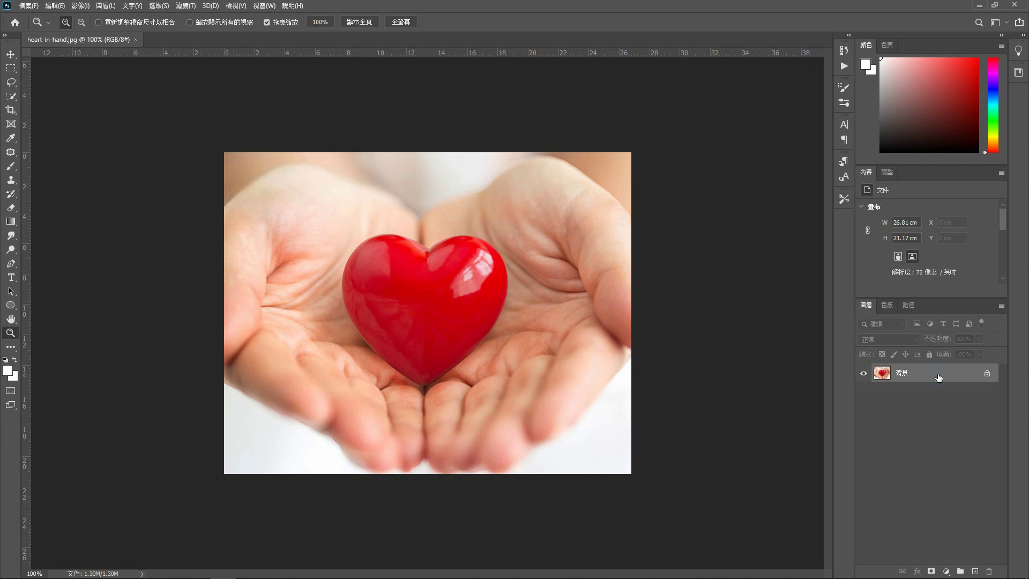
Duplicate the photo to 圖層 1, hide the copy, and select the 背景 layer
{"action": "key", "text": "ctrl+j"}
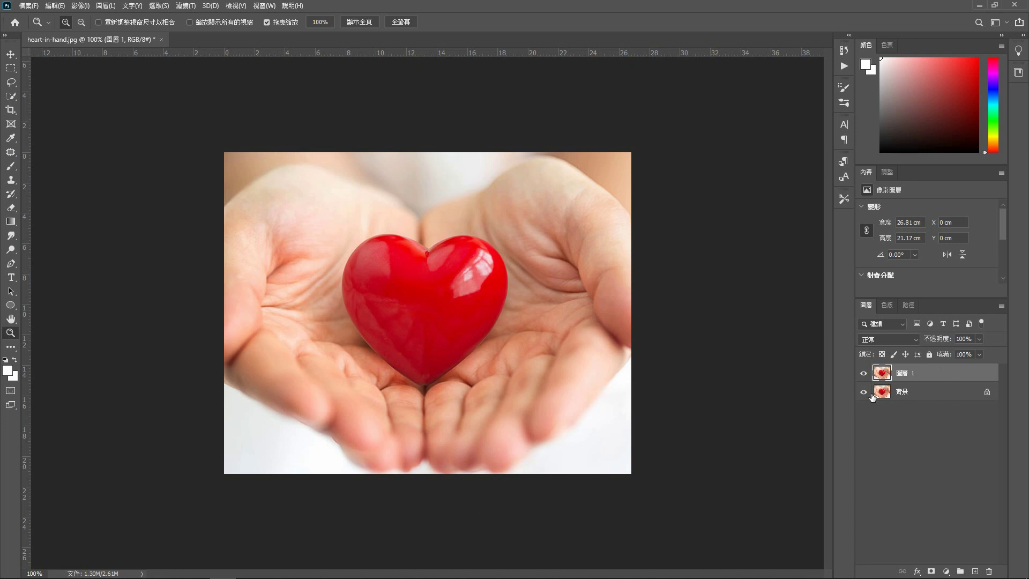
{"action": "left_click", "coordinate": [864, 374]}
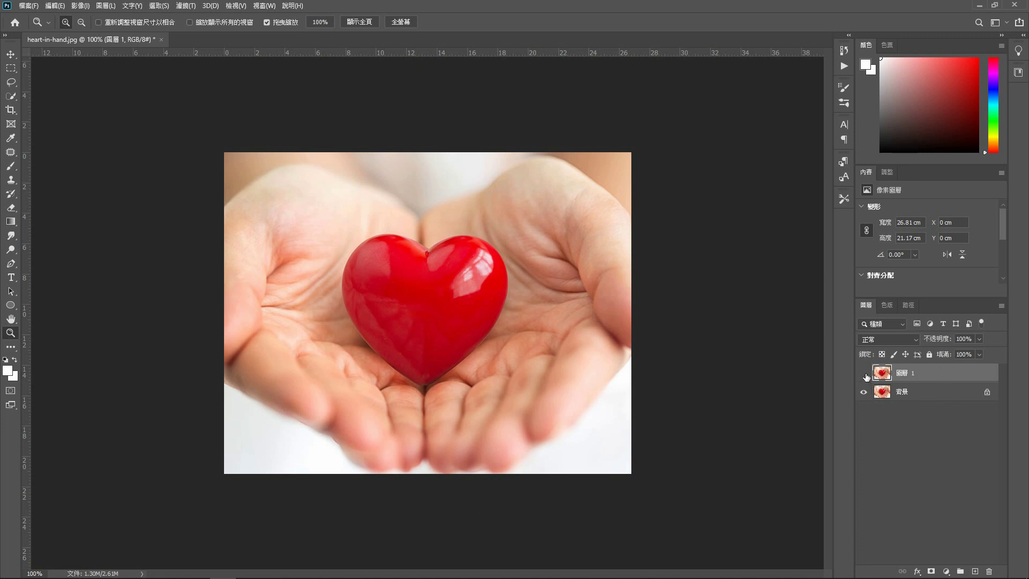
{"action": "left_click", "coordinate": [919, 392]}
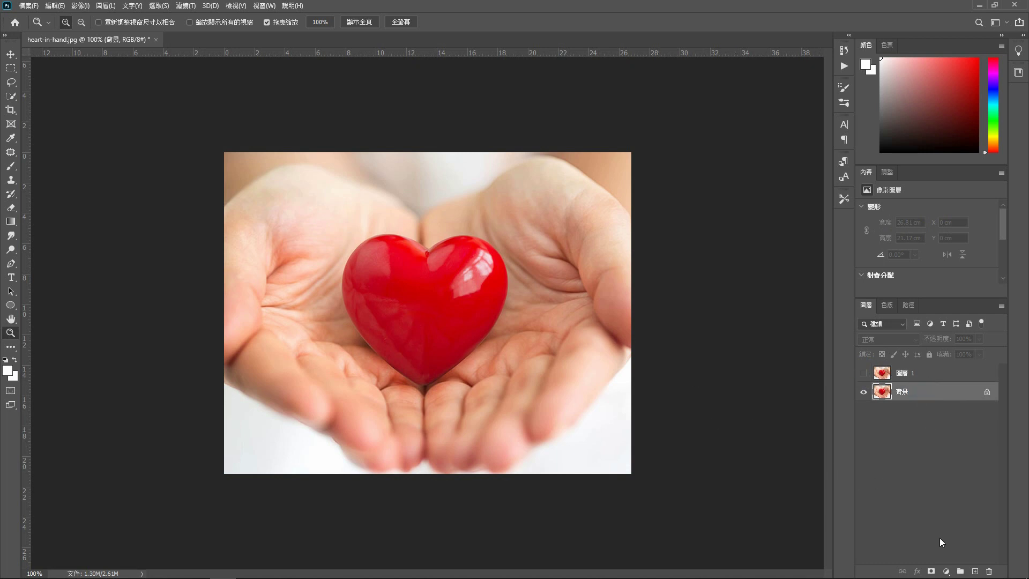
Add a Brightness/Contrast adjustment at -76 brightness above 背景, then show 圖層 1 again
{"action": "left_click", "coordinate": [946, 572]}
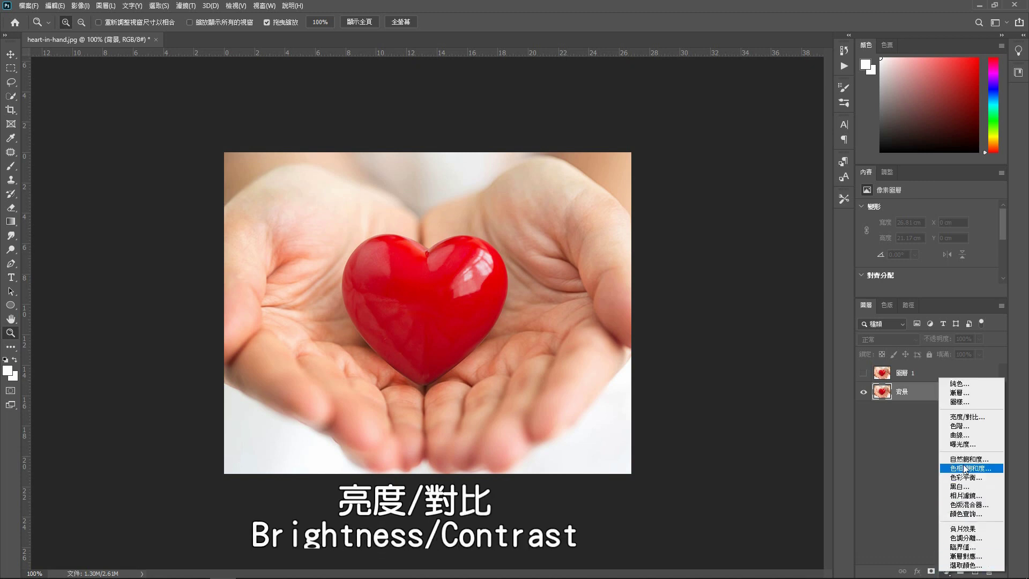
{"action": "left_click", "coordinate": [968, 419]}
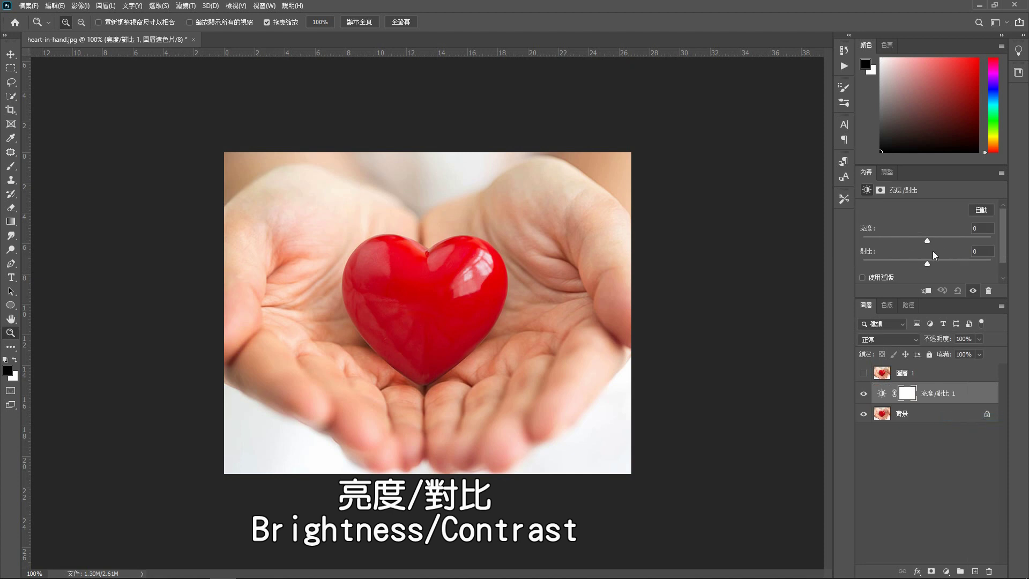
{"action": "left_click_drag", "start_coordinate": [927, 239], "coordinate": [895, 238]}
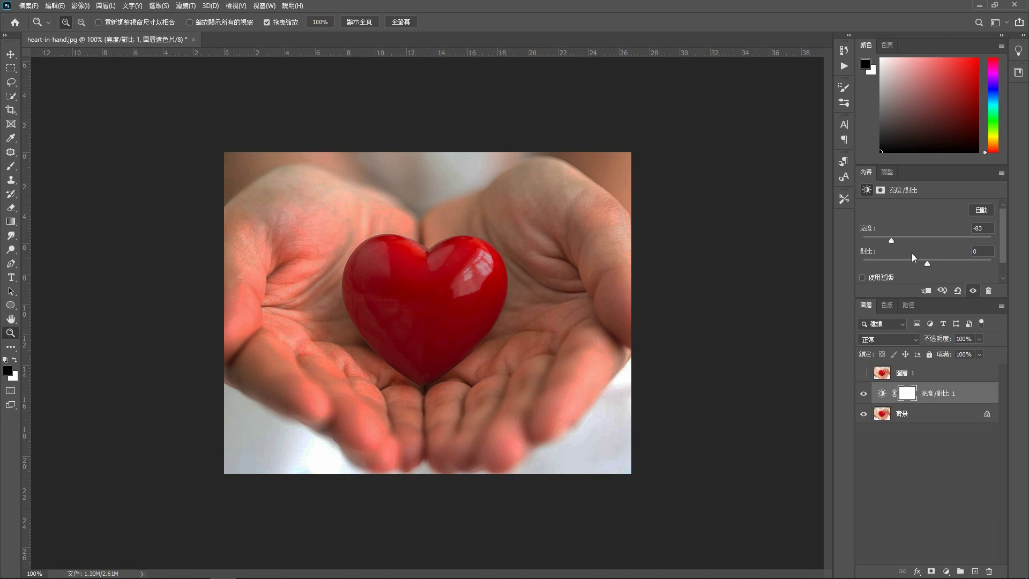
{"action": "left_click", "coordinate": [895, 242]}
{"action": "left_click", "coordinate": [863, 373]}
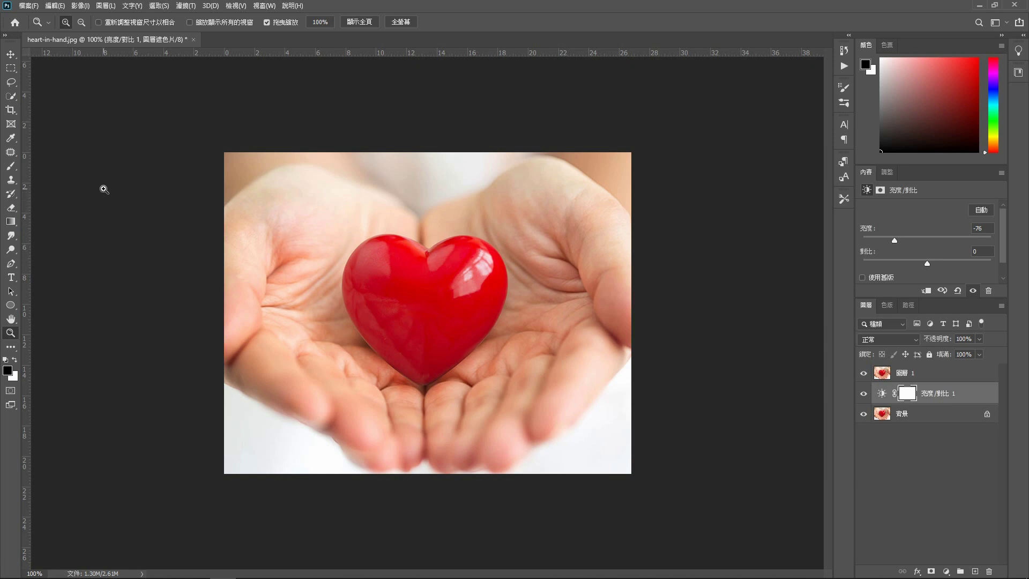
{"action": "key", "text": "v"}
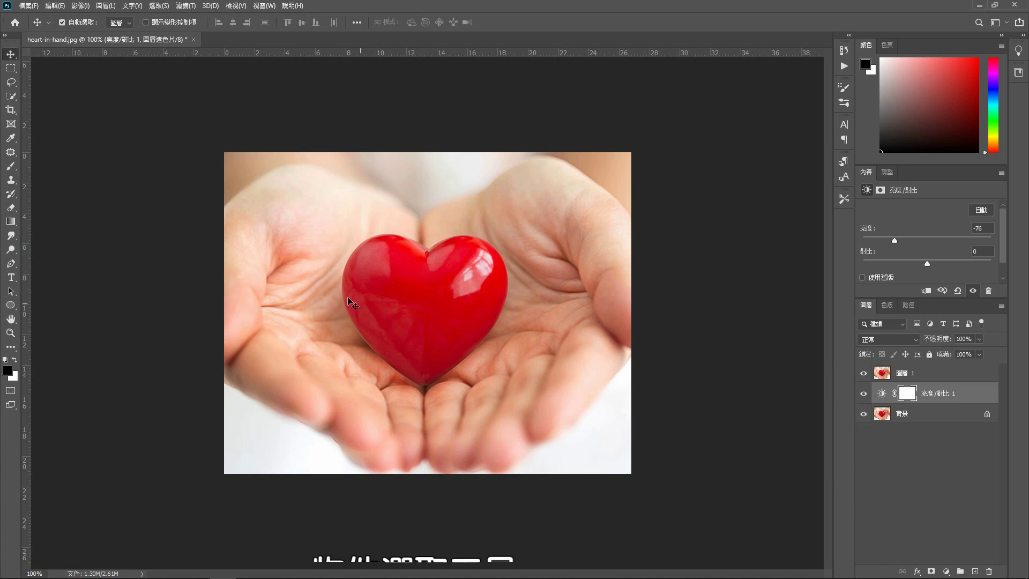
{"action": "left_click", "coordinate": [12, 98]}
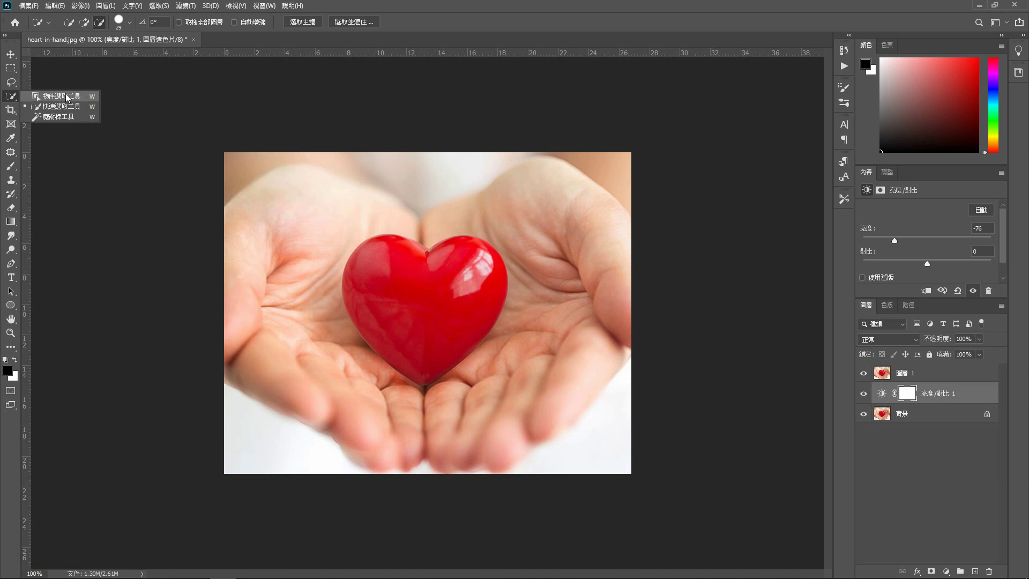
{"action": "left_click", "coordinate": [67, 97]}
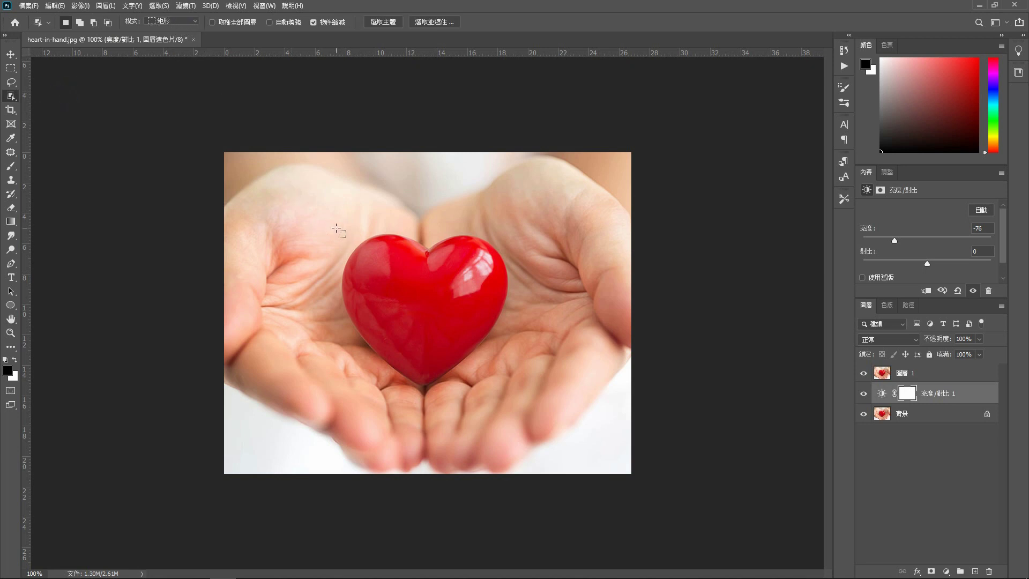
{"action": "left_click_drag", "start_coordinate": [331, 218], "coordinate": [523, 395]}
{"action": "left_click", "coordinate": [55, 6]}
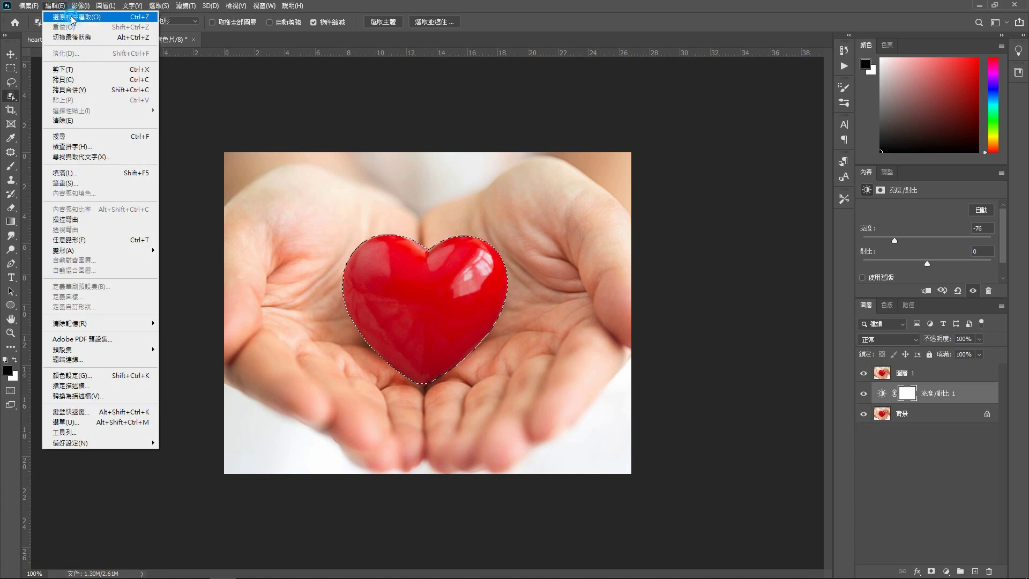
{"action": "left_click", "coordinate": [69, 16]}
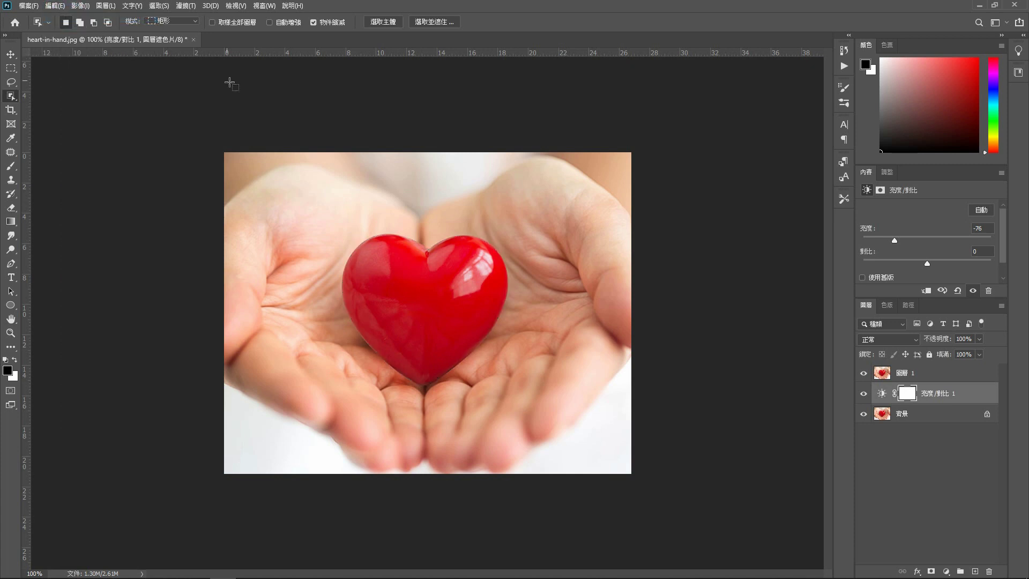
Try a 60 px Quick Selection of the heart, then discard the rough selection
{"action": "right_click", "coordinate": [11, 96]}
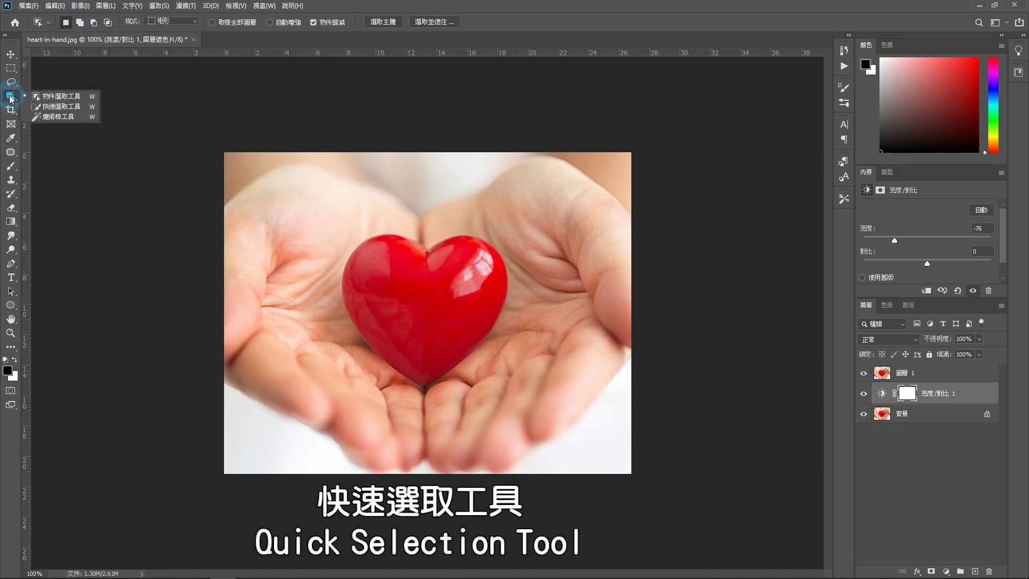
{"action": "left_click", "coordinate": [55, 107]}
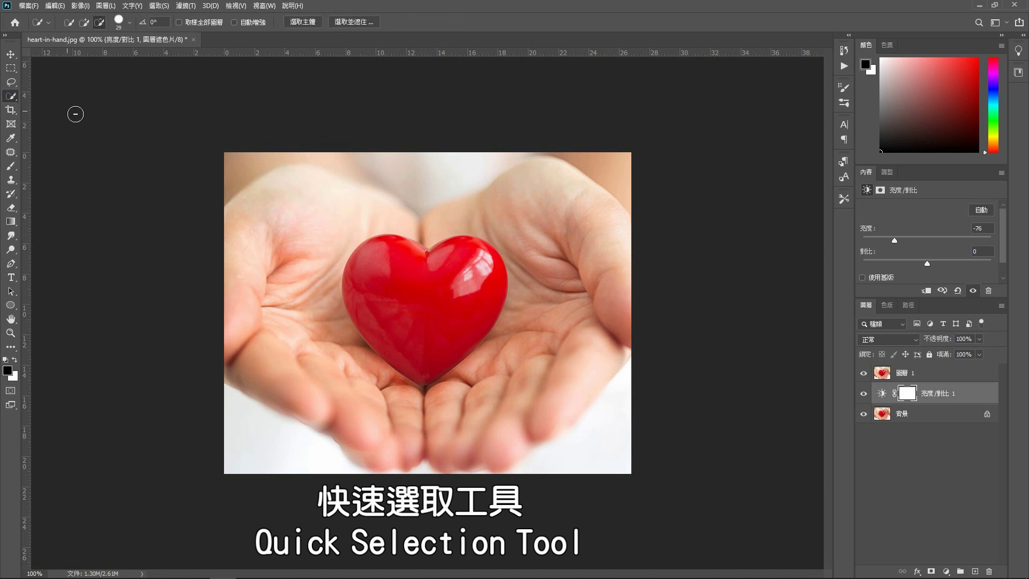
{"action": "left_click", "coordinate": [84, 22]}
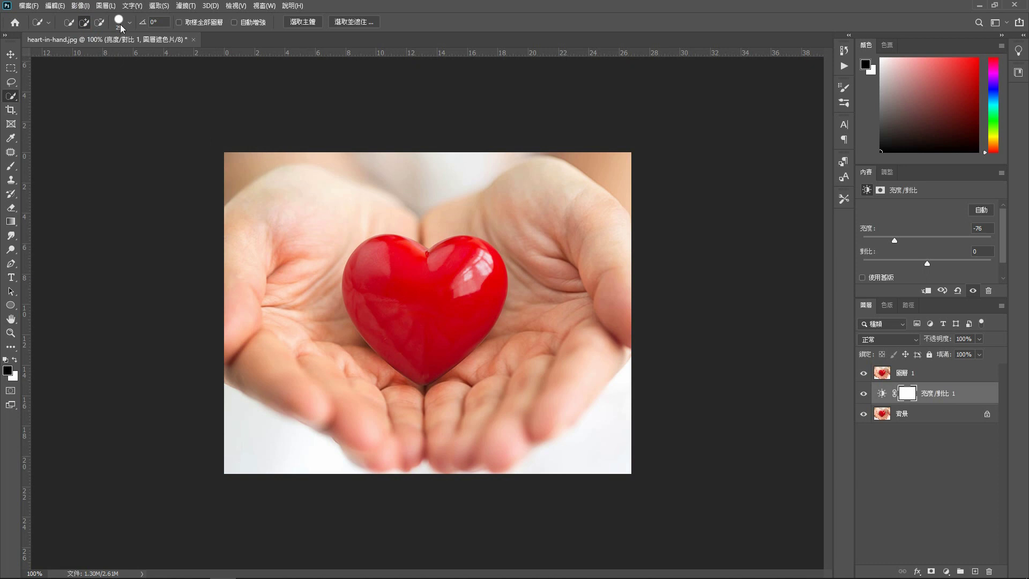
{"action": "left_click", "coordinate": [122, 24]}
{"action": "left_click_drag", "start_coordinate": [86, 56], "coordinate": [101, 55]}
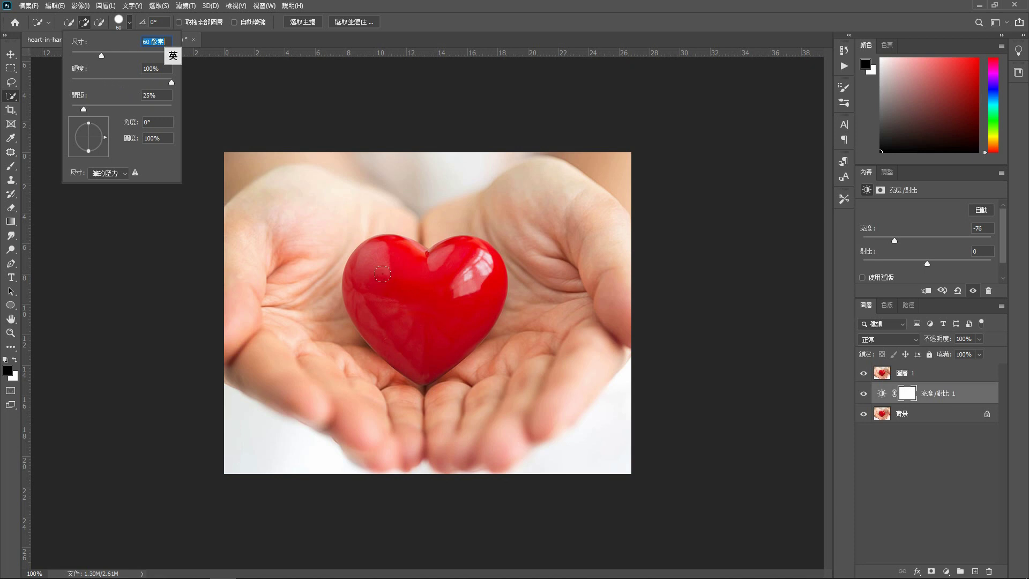
{"action": "left_click", "coordinate": [376, 271]}
{"action": "left_click_drag", "start_coordinate": [376, 272], "coordinate": [386, 301]}
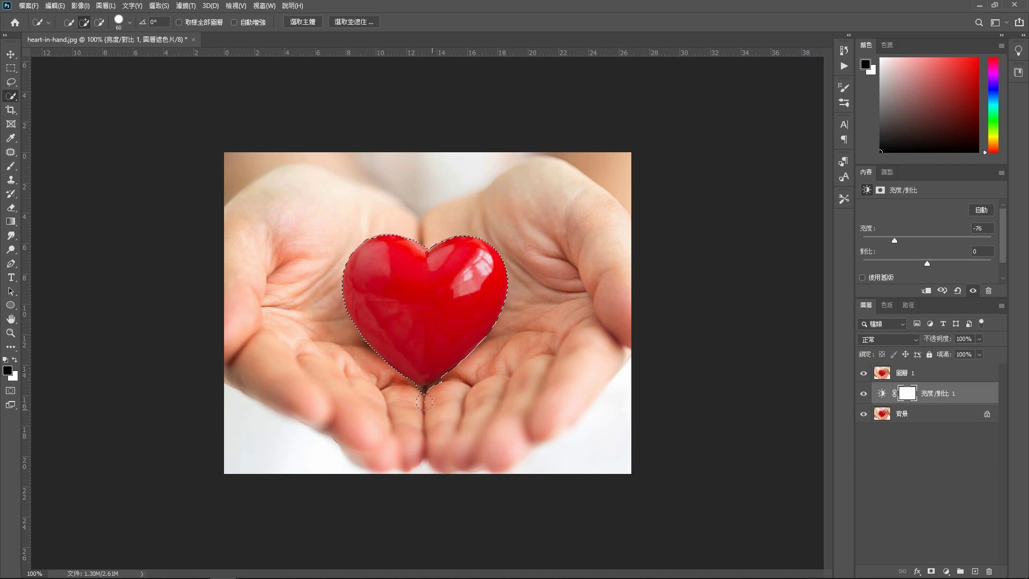
{"action": "left_click", "coordinate": [99, 22]}
{"action": "left_click", "coordinate": [57, 9]}
{"action": "key", "text": "m"}
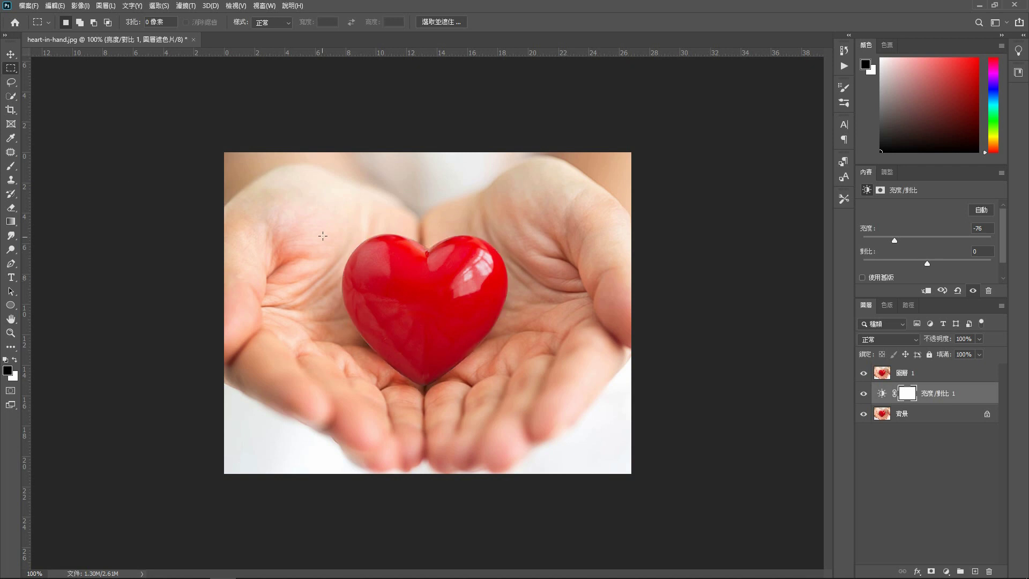
Select the heart with the Object Selection Tool and make 圖層 1 the active layer
{"action": "left_click", "coordinate": [9, 96]}
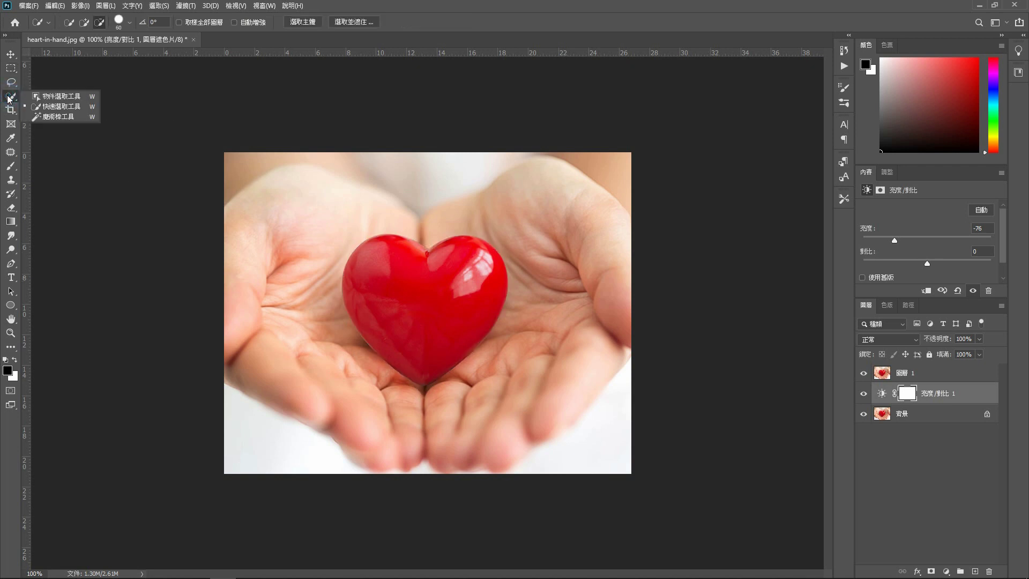
{"action": "left_click", "coordinate": [54, 96]}
{"action": "left_click_drag", "start_coordinate": [329, 212], "coordinate": [501, 403]}
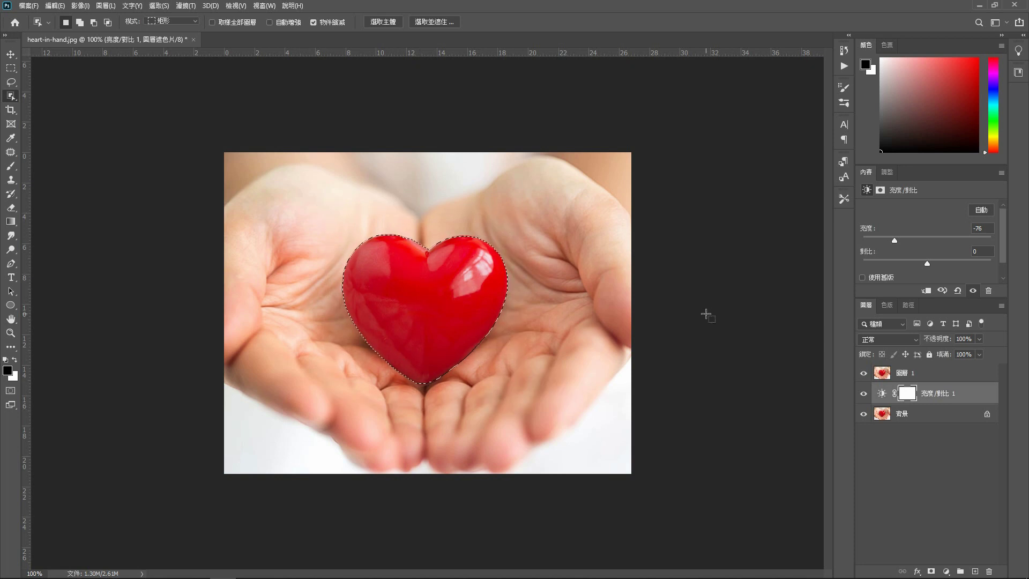
{"action": "left_click", "coordinate": [899, 372]}
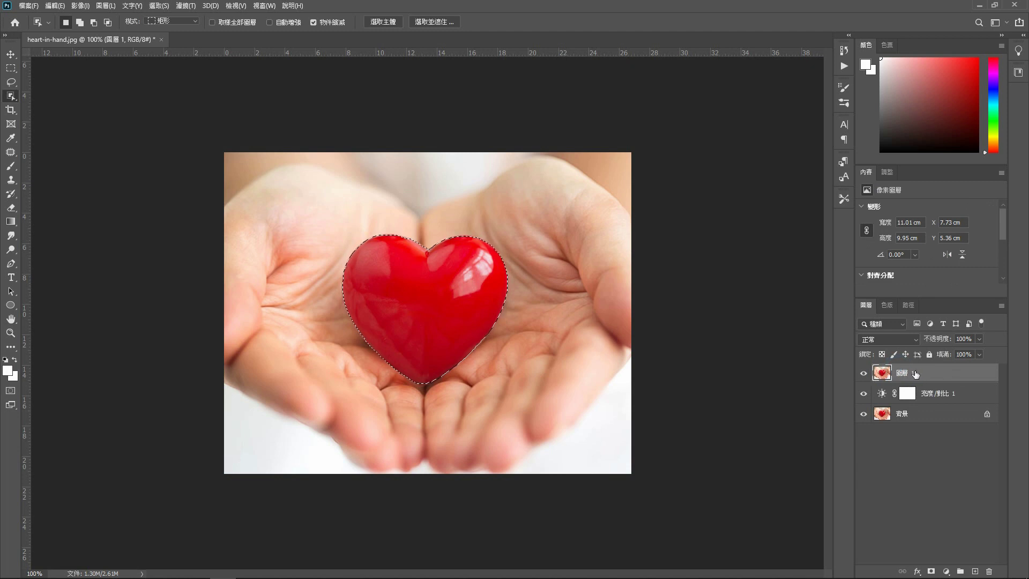
Mask 圖層 1 to the heart, check it against a hidden 背景, and target its pixels
{"action": "left_click", "coordinate": [931, 571]}
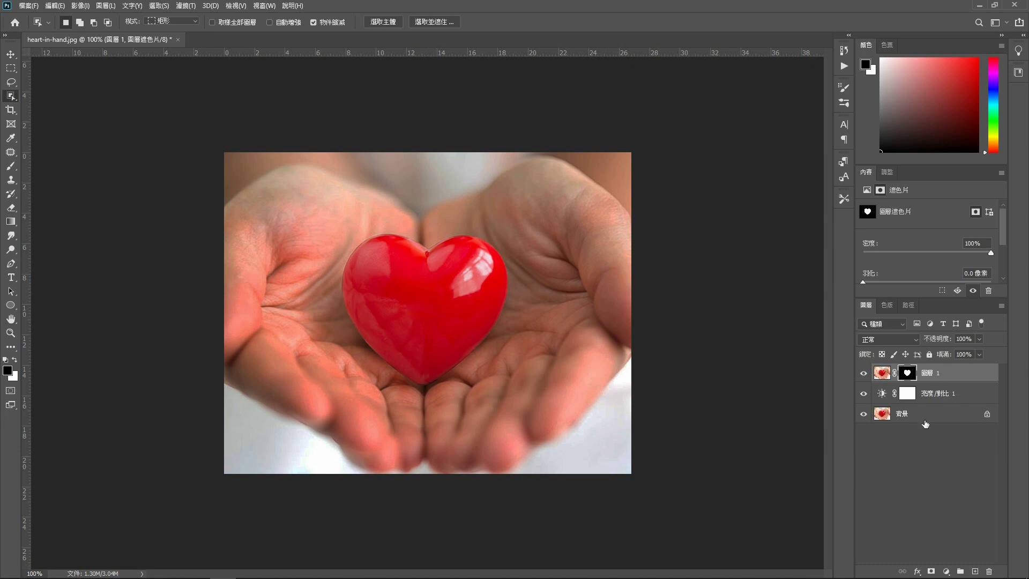
{"action": "left_click", "coordinate": [863, 414]}
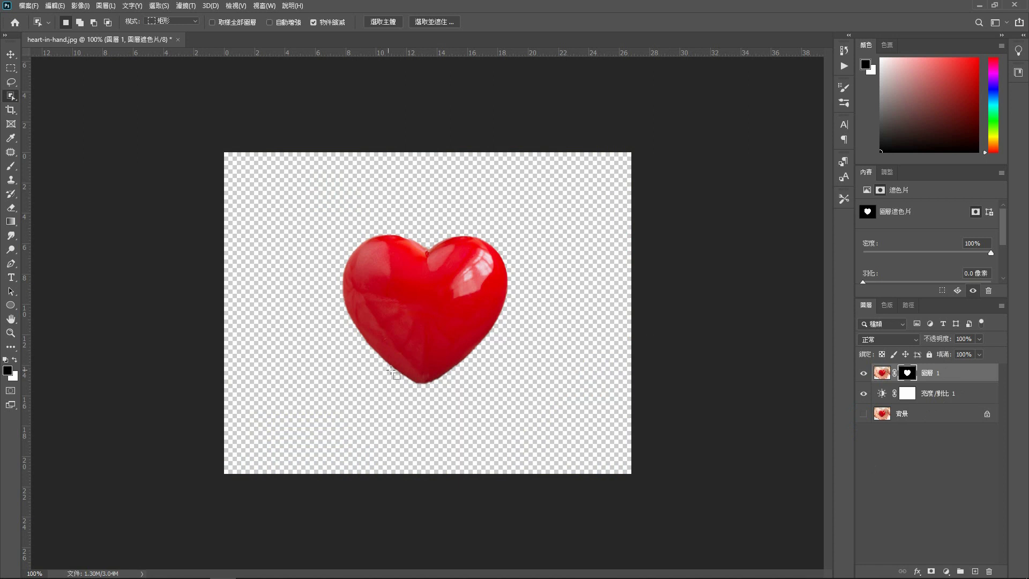
{"action": "left_click", "coordinate": [863, 413]}
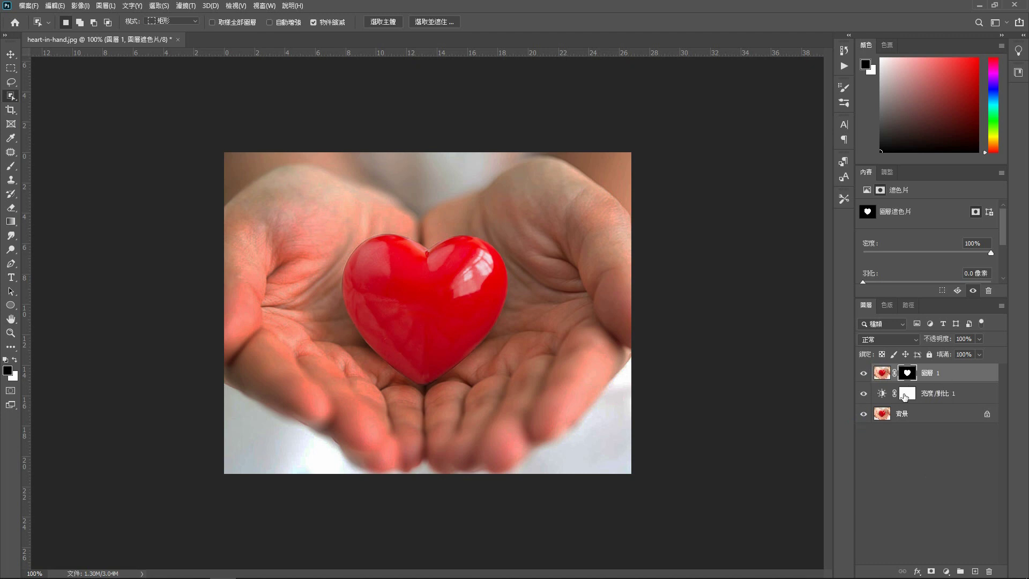
{"action": "left_click", "coordinate": [882, 373]}
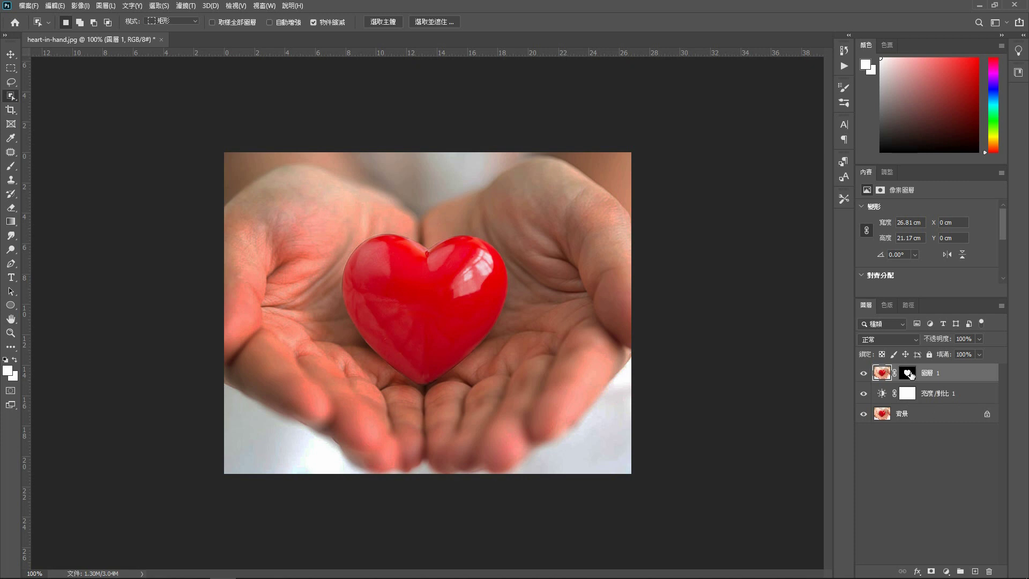
Apply 圖層 1's layer mask, check the cut-out heart, and duplicate the layer
{"action": "right_click", "coordinate": [911, 374]}
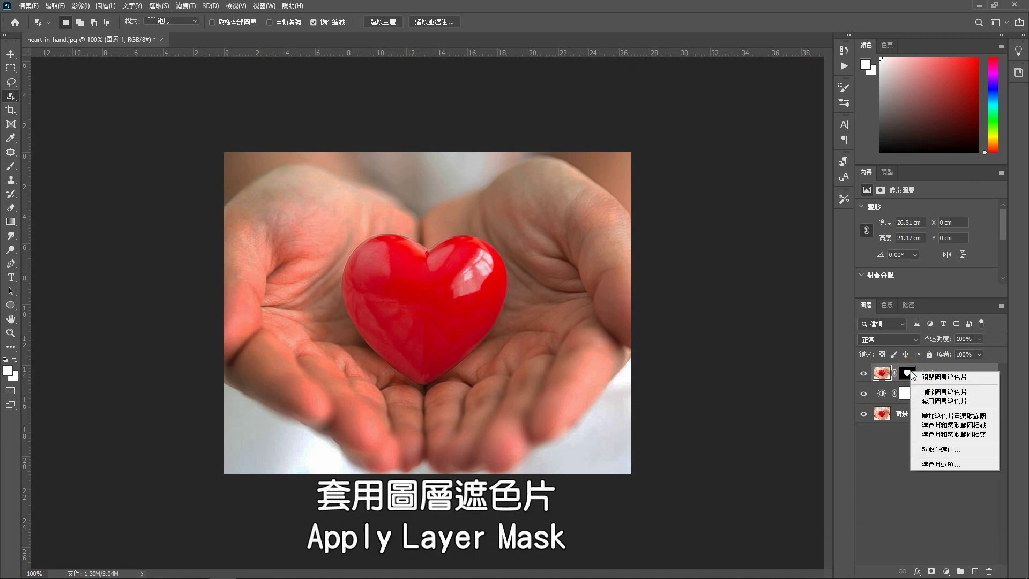
{"action": "left_click", "coordinate": [949, 402]}
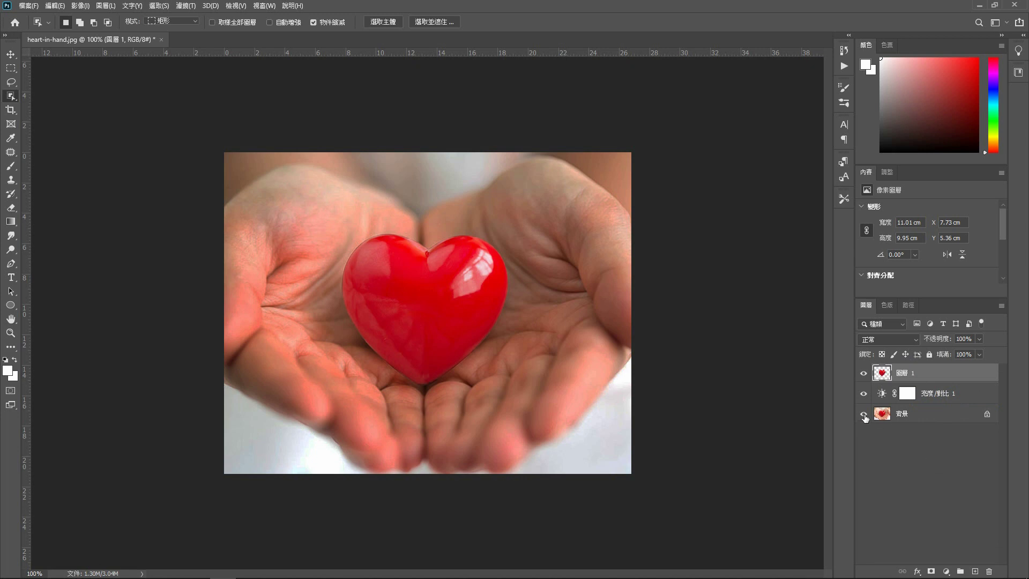
{"action": "left_click", "coordinate": [863, 414]}
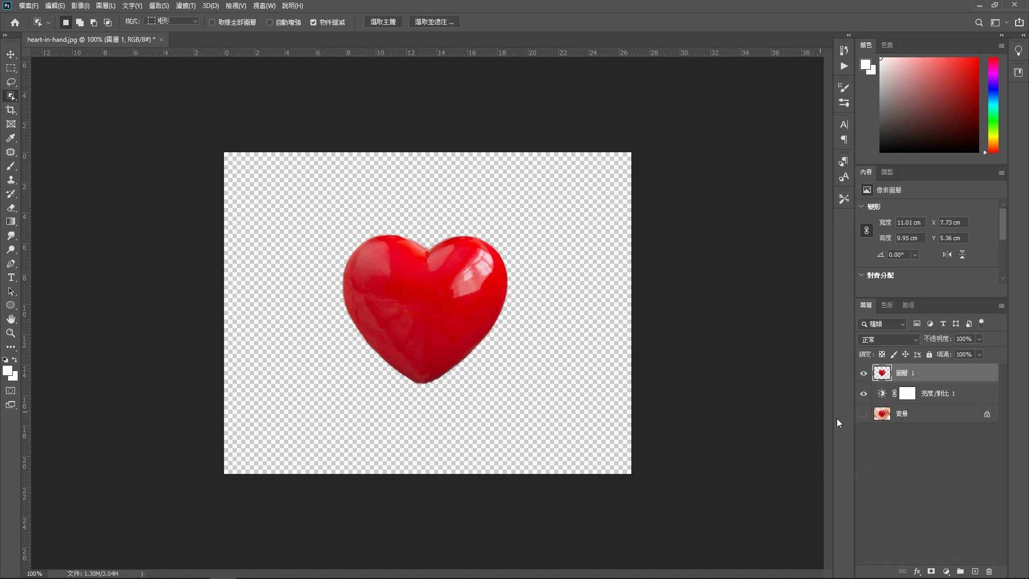
{"action": "left_click", "coordinate": [863, 414]}
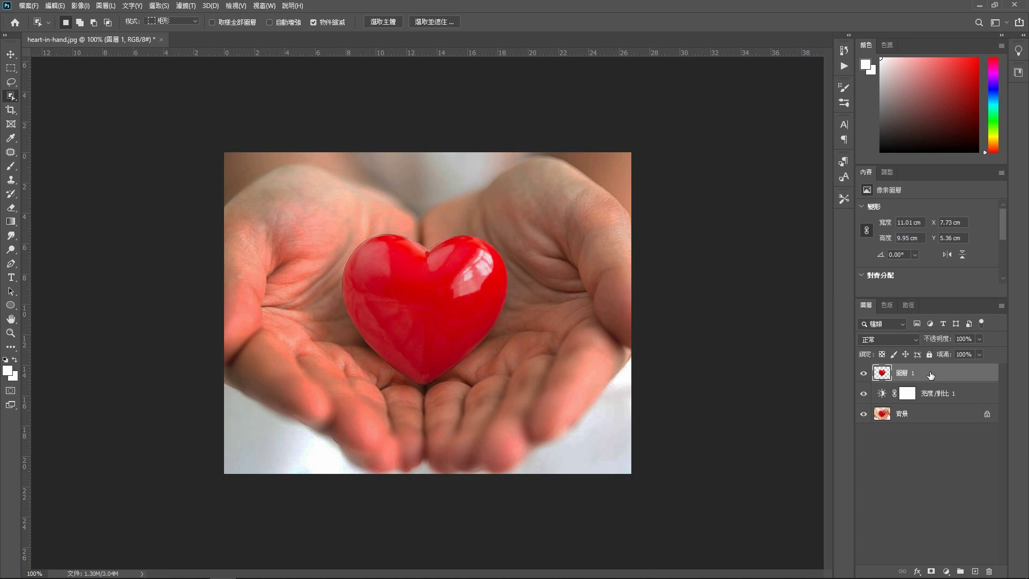
{"action": "left_click_drag", "start_coordinate": [935, 375], "coordinate": [977, 573]}
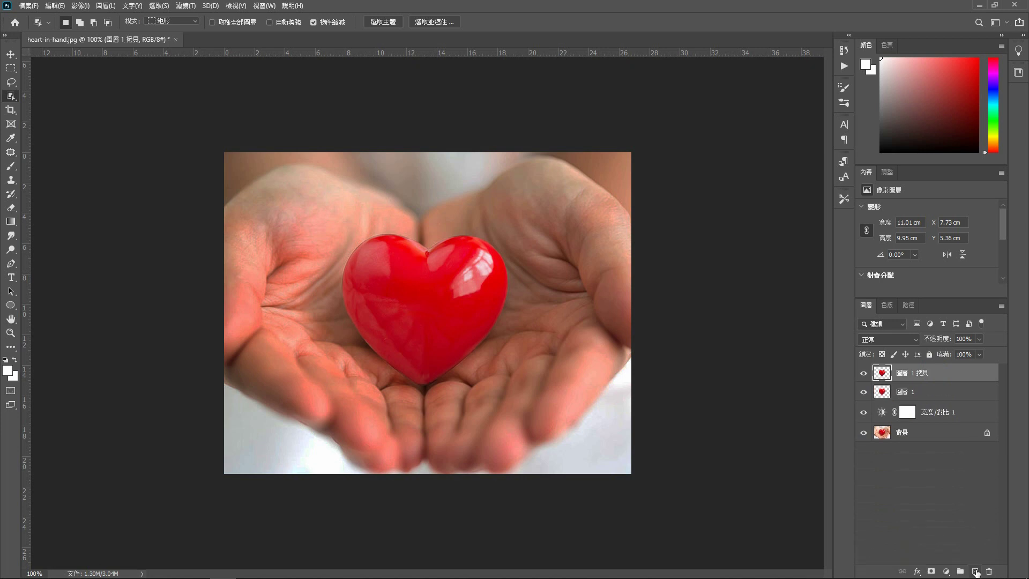
Convert 圖層 1 拷貝 to a smart object and apply a 10-pixel Gaussian Blur
{"action": "right_click", "coordinate": [940, 372]}
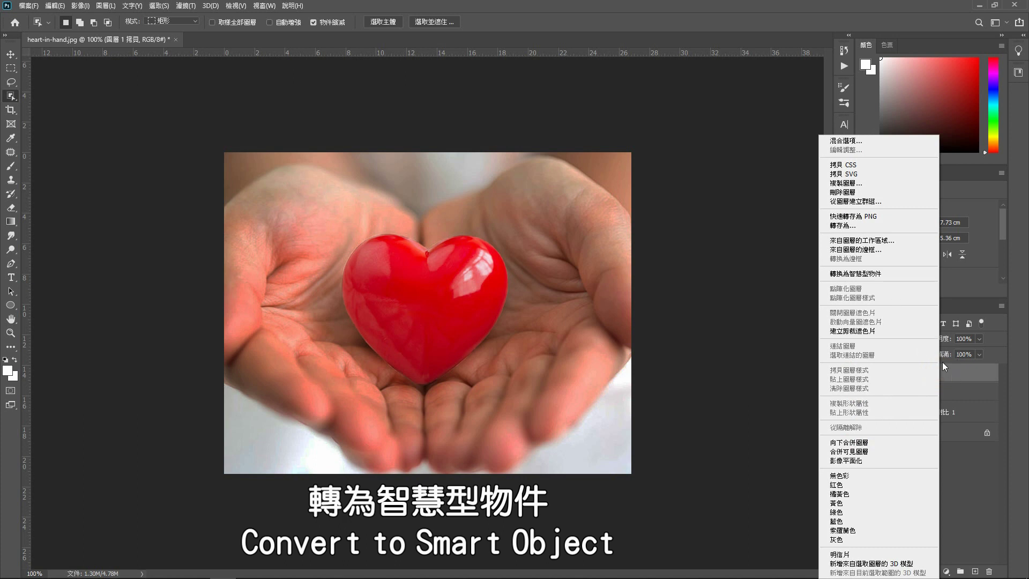
{"action": "left_click", "coordinate": [859, 273]}
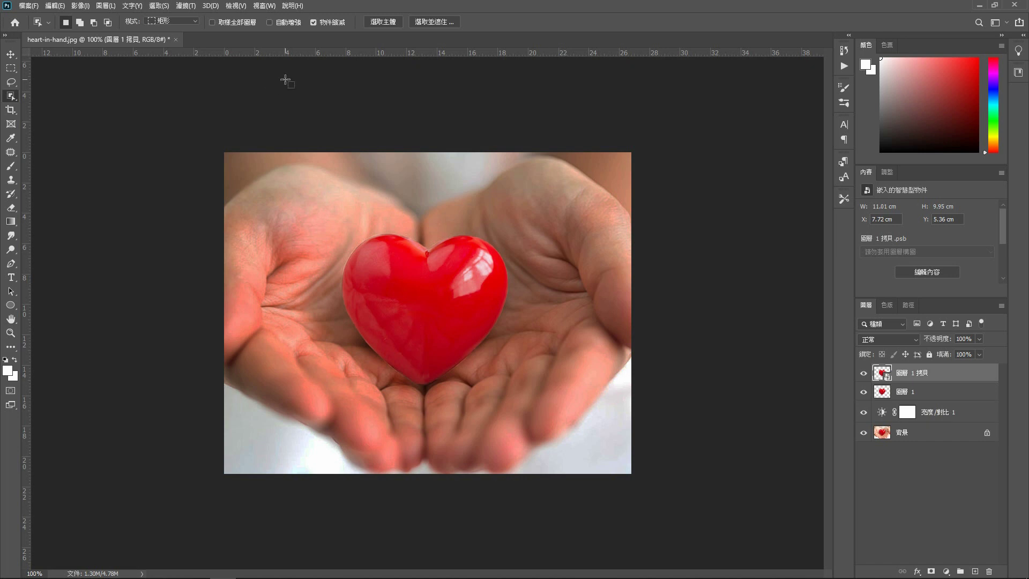
{"action": "left_click", "coordinate": [188, 6]}
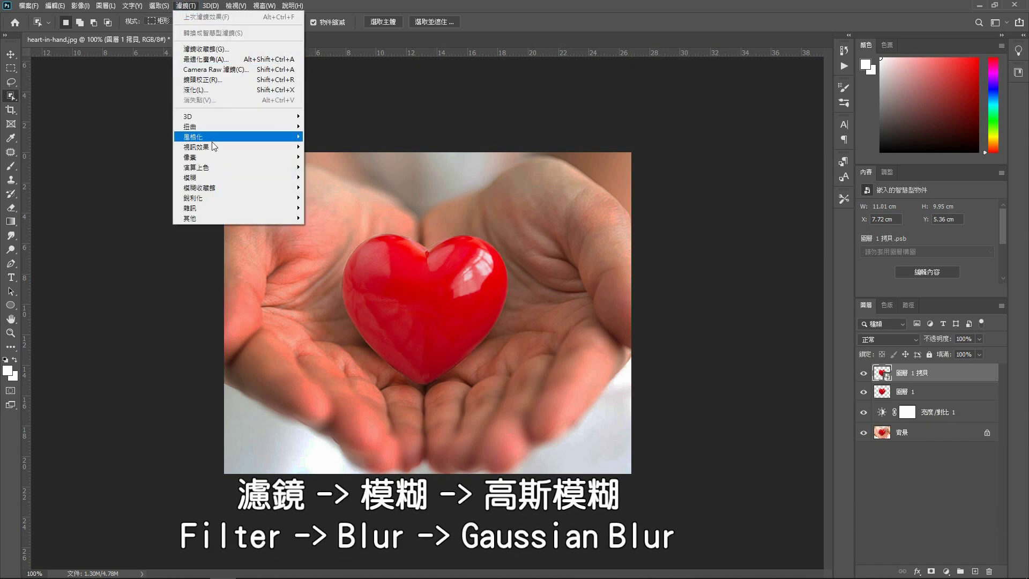
{"action": "mouse_move", "coordinate": [233, 176]}
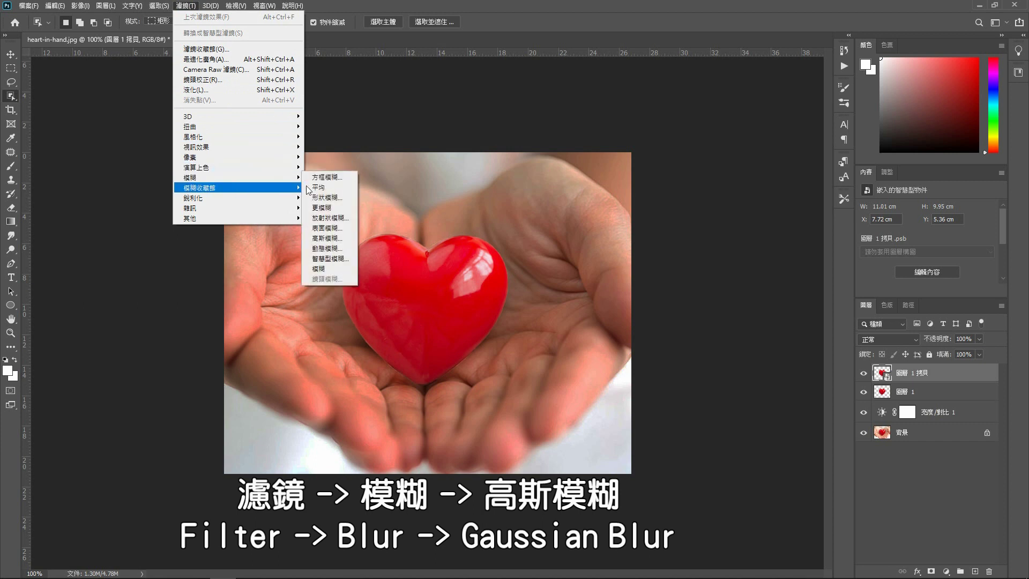
{"action": "left_click", "coordinate": [335, 238]}
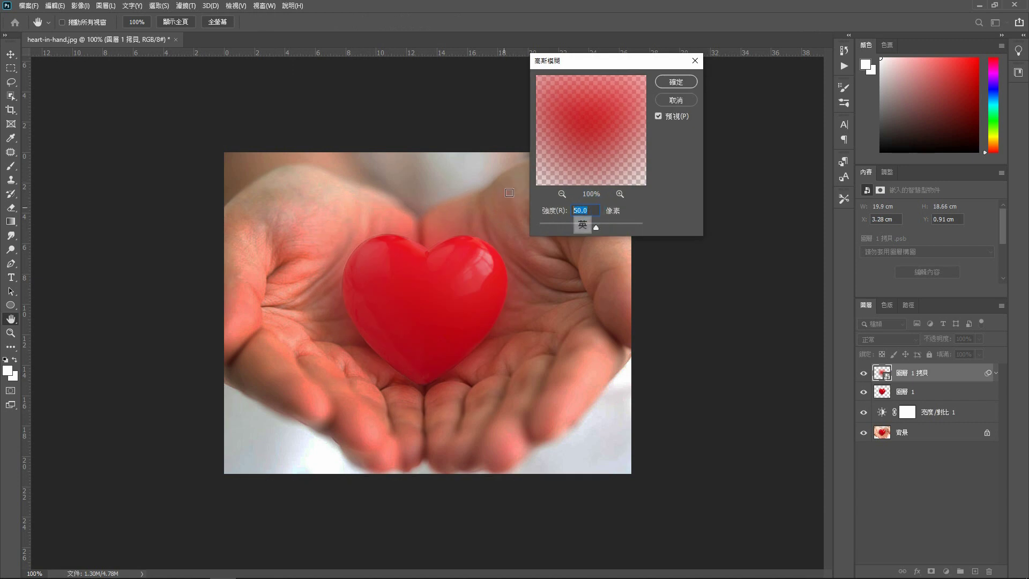
{"action": "type", "text": "10"}
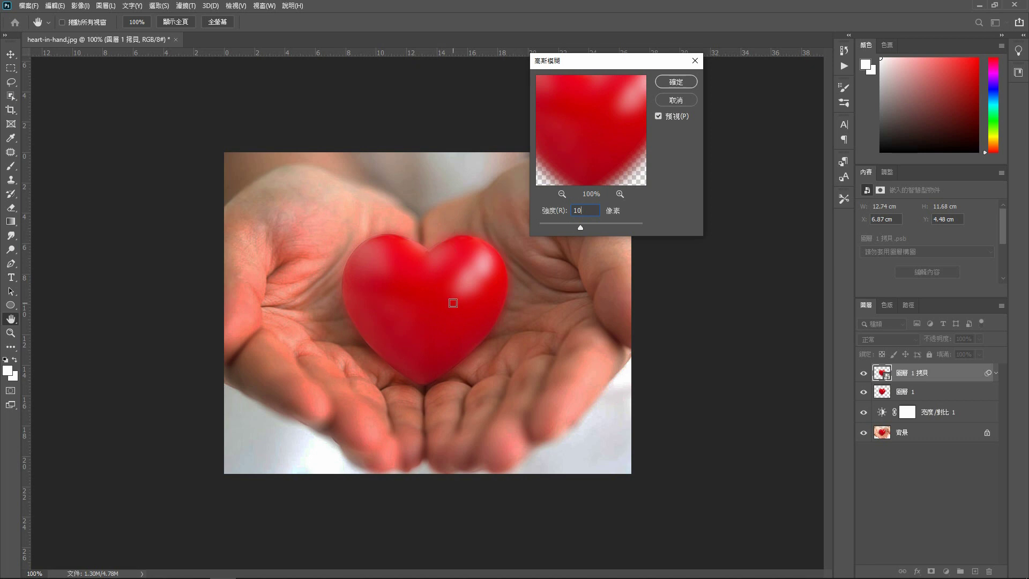
{"action": "left_click", "coordinate": [676, 82]}
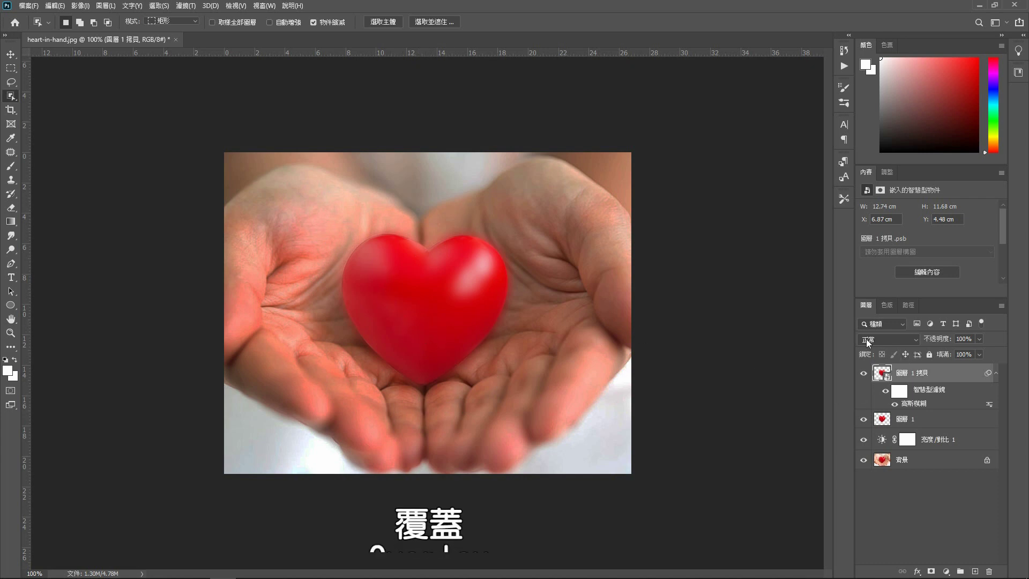
Switch the blurred copy to a brightening blend mode and duplicate it as 圖層 1 拷貝 2
{"action": "left_click", "coordinate": [915, 342]}
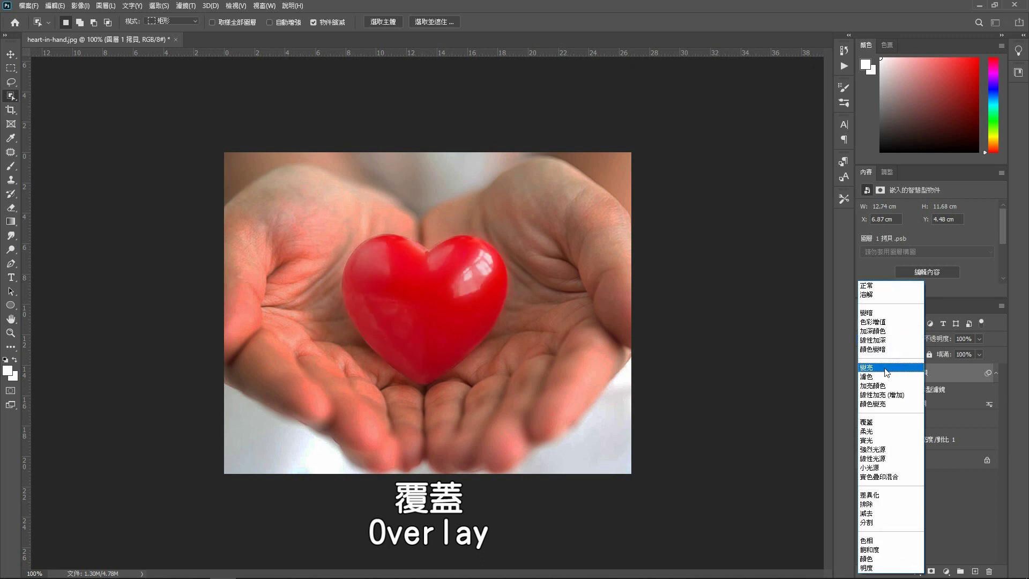
{"action": "left_click", "coordinate": [874, 422]}
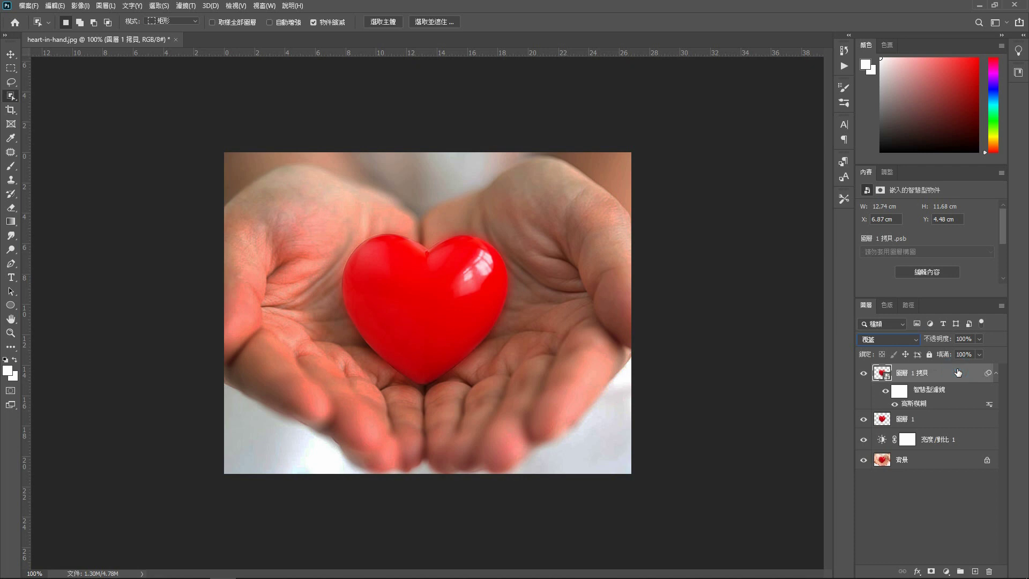
{"action": "left_click_drag", "start_coordinate": [958, 371], "coordinate": [975, 572]}
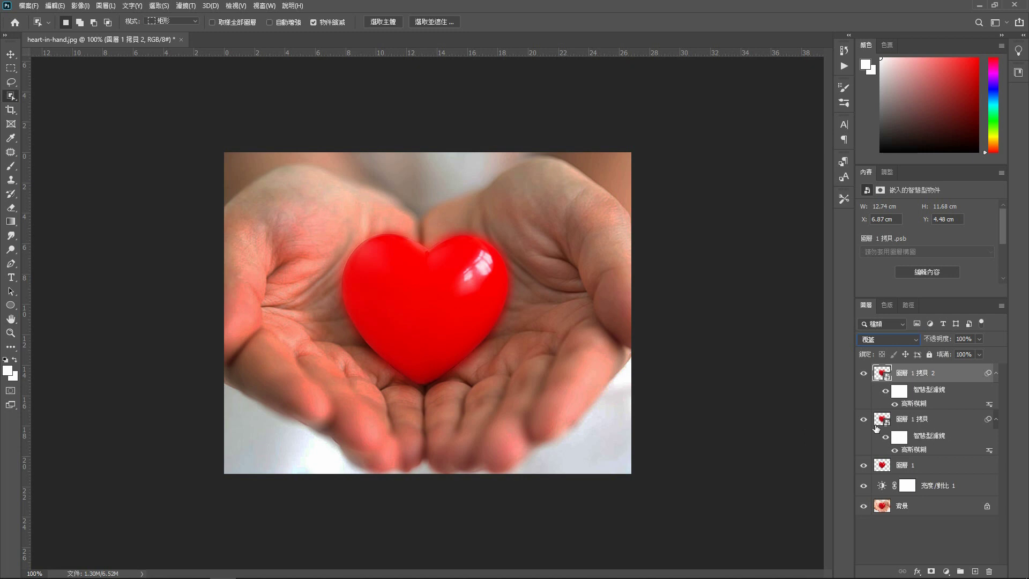
Change the second copy's Gaussian Blur radius to 50 pixels
{"action": "double_click", "coordinate": [919, 406]}
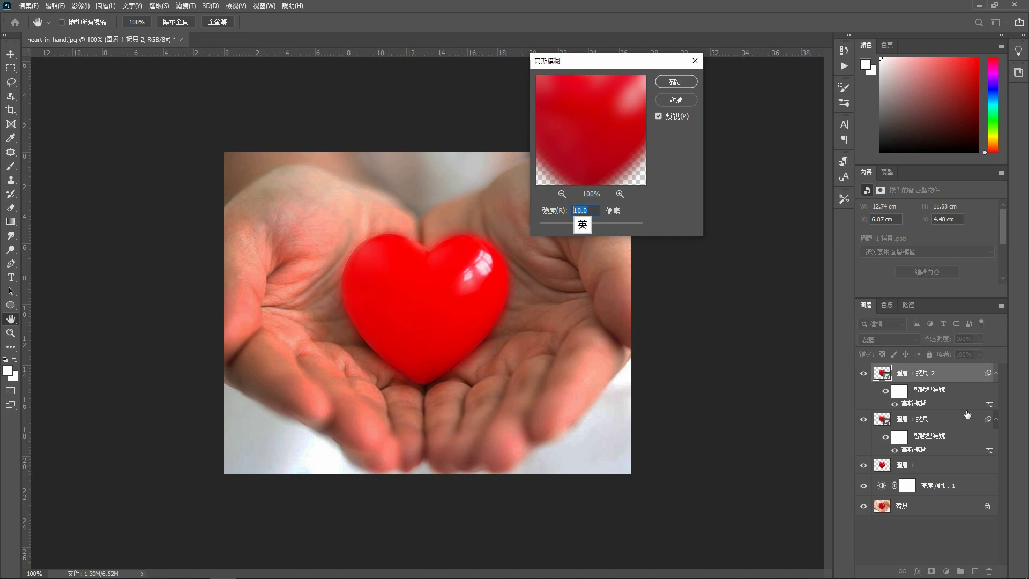
{"action": "type", "text": "50"}
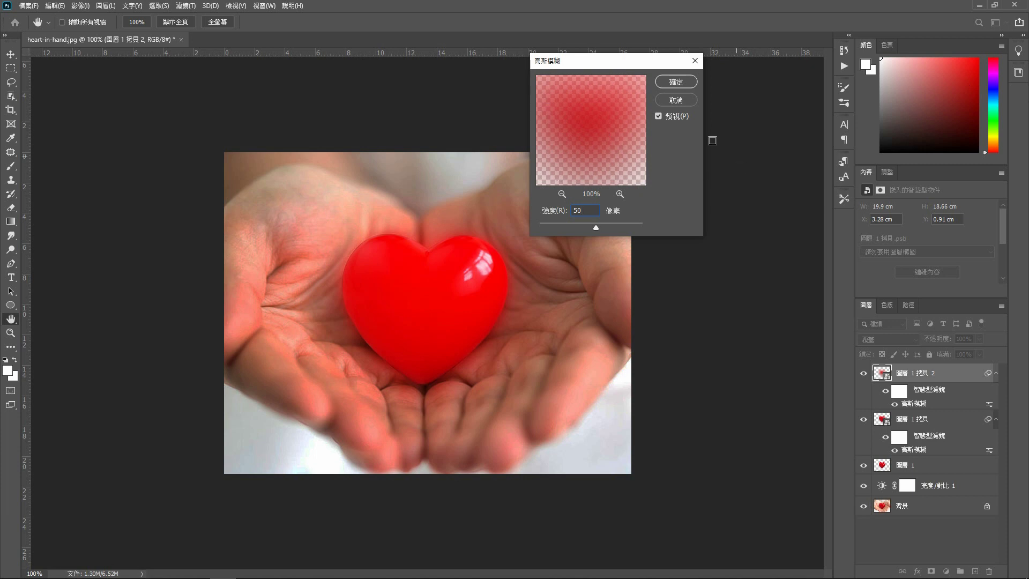
{"action": "left_click", "coordinate": [676, 82]}
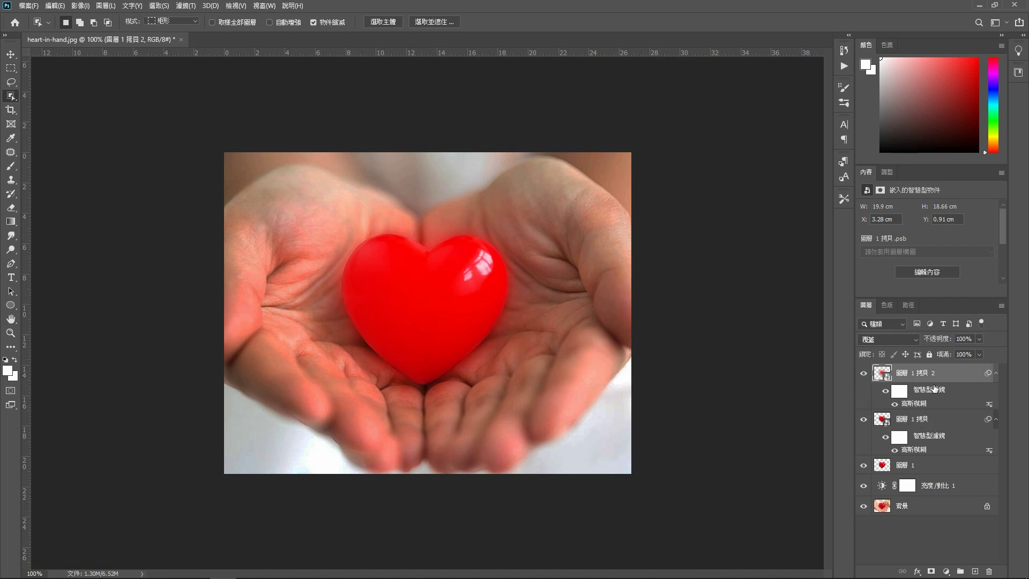
Duplicate it as 圖層 1 拷貝 3 and raise that copy's blur radius to 100 pixels
{"action": "left_click_drag", "start_coordinate": [945, 374], "coordinate": [946, 387]}
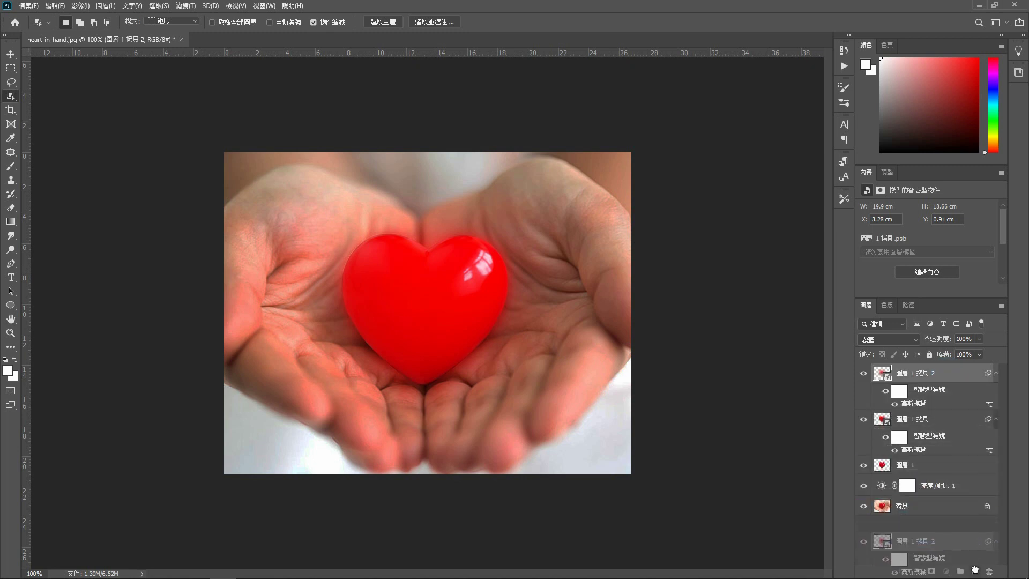
{"action": "left_click_drag", "start_coordinate": [965, 481], "coordinate": [975, 571]}
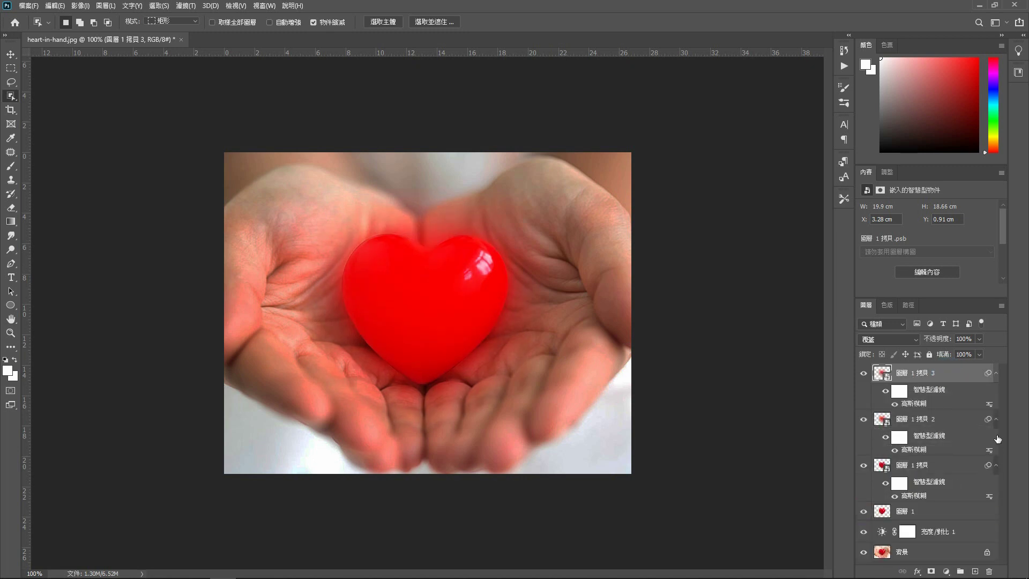
{"action": "double_click", "coordinate": [921, 403]}
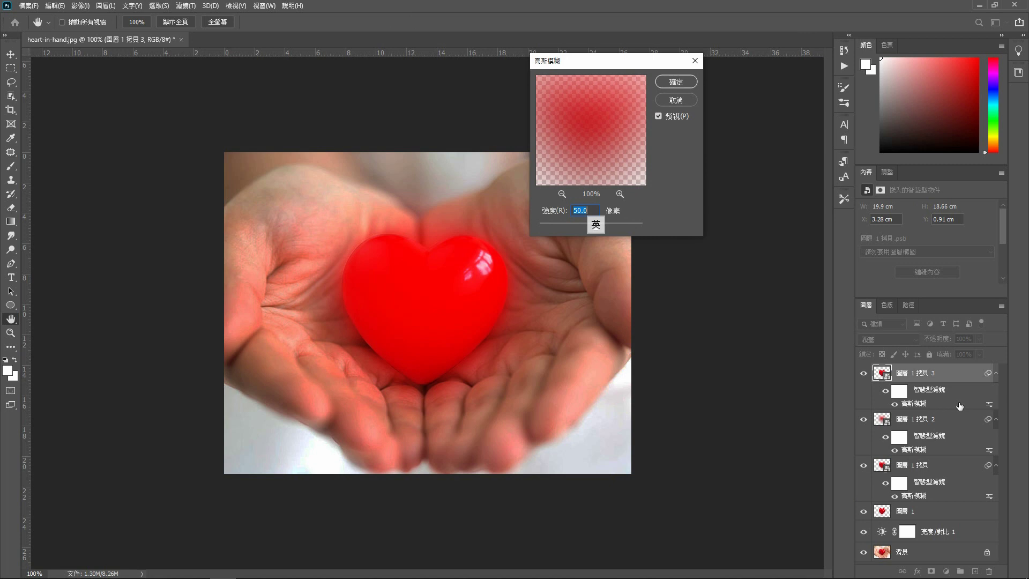
{"action": "type", "text": "100"}
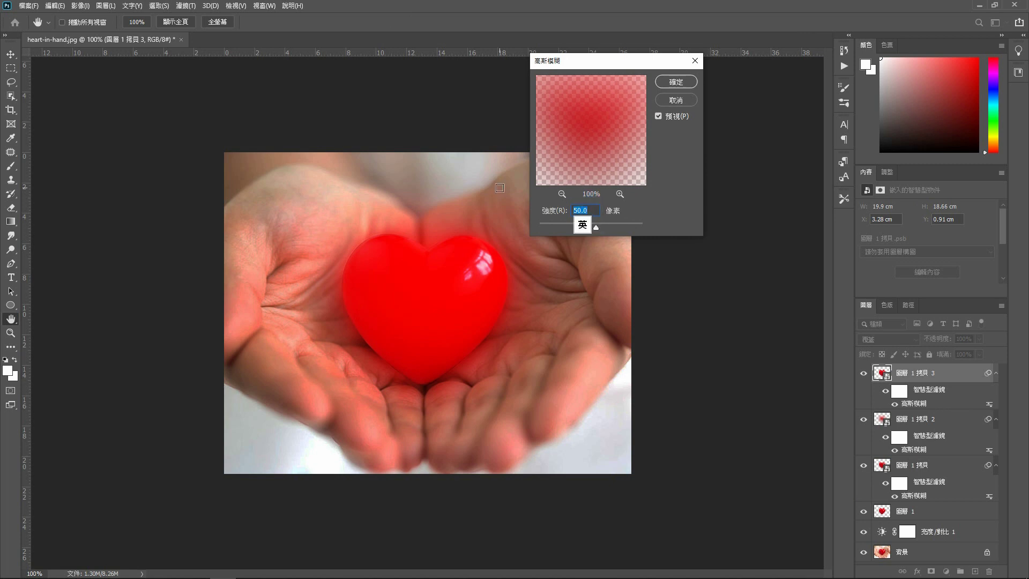
{"action": "key", "text": "Return"}
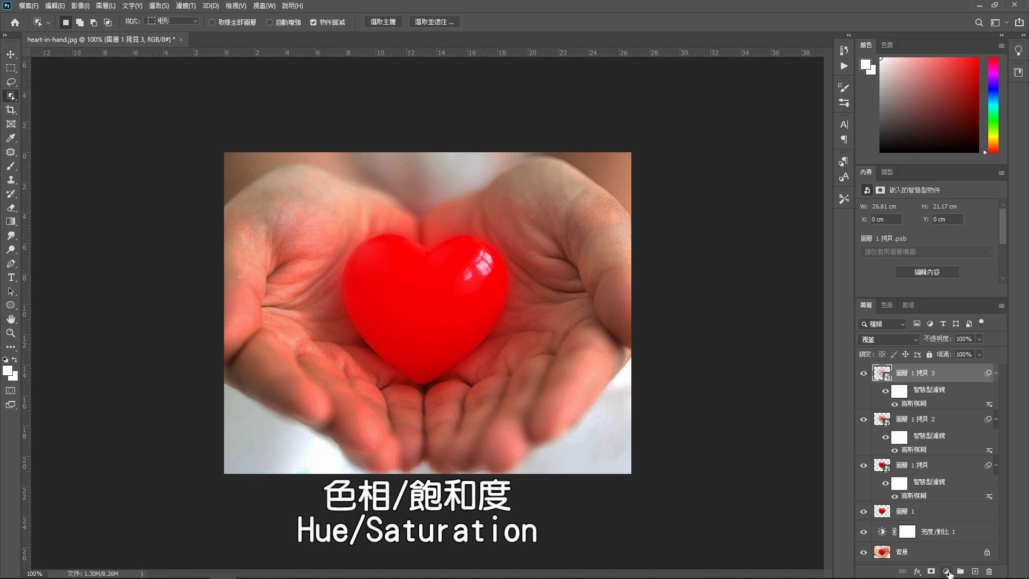
Add a Hue/Saturation adjustment clipped to 圖層 1 拷貝 3 with hue set to +81
{"action": "left_click", "coordinate": [946, 571]}
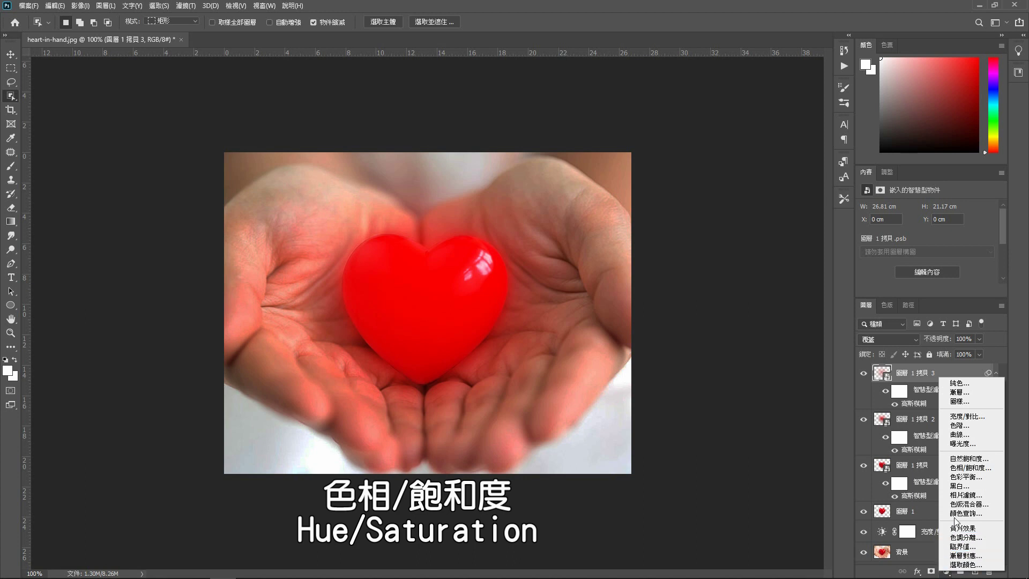
{"action": "left_click", "coordinate": [970, 469]}
{"action": "left_click", "coordinate": [926, 264]}
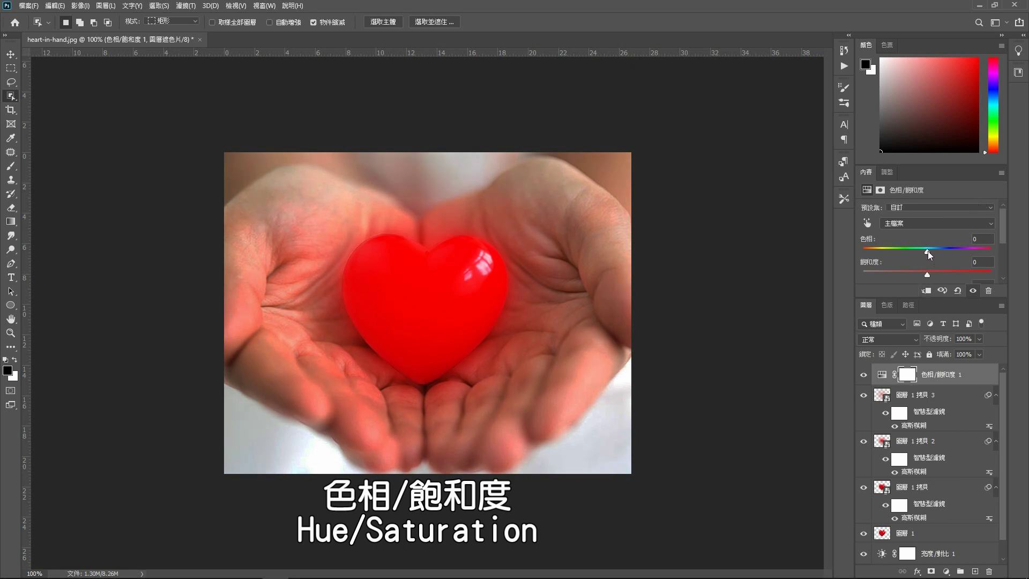
{"action": "left_click_drag", "start_coordinate": [927, 251], "coordinate": [954, 252]}
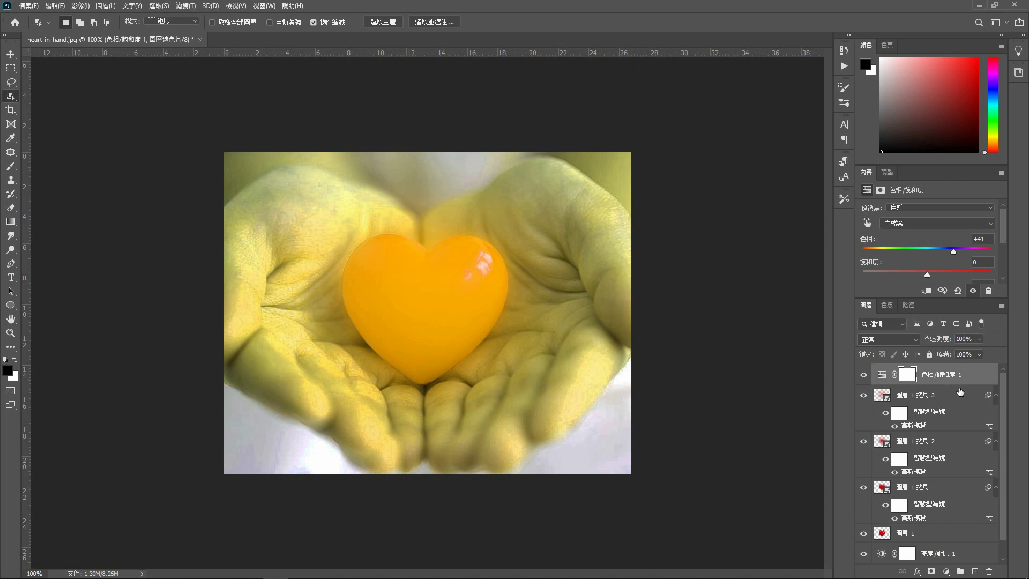
{"action": "left_click_drag", "start_coordinate": [959, 392], "coordinate": [961, 382]}
{"action": "left_click", "coordinate": [961, 382], "text": "alt"}
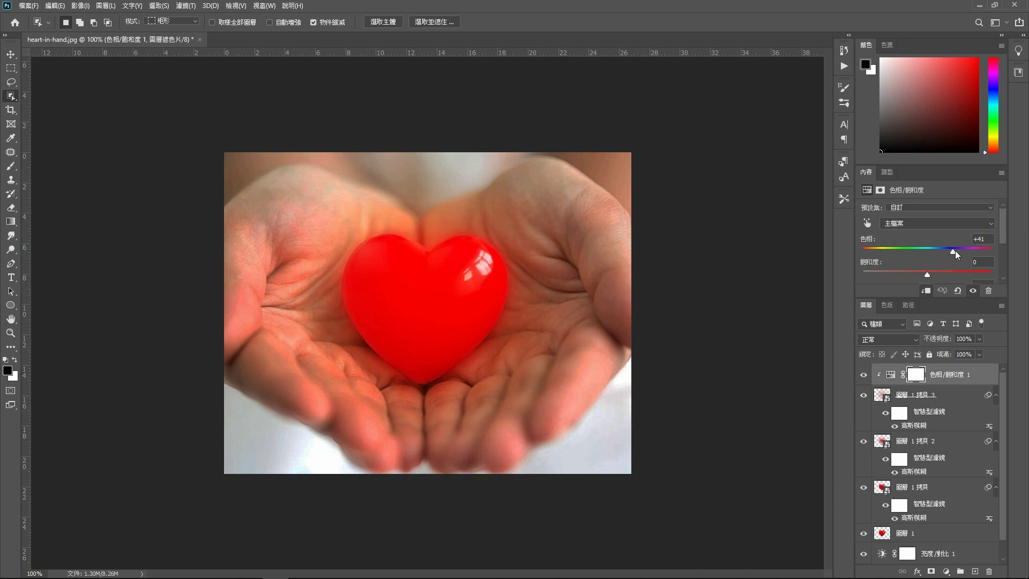
{"action": "left_click_drag", "start_coordinate": [959, 253], "coordinate": [903, 254]}
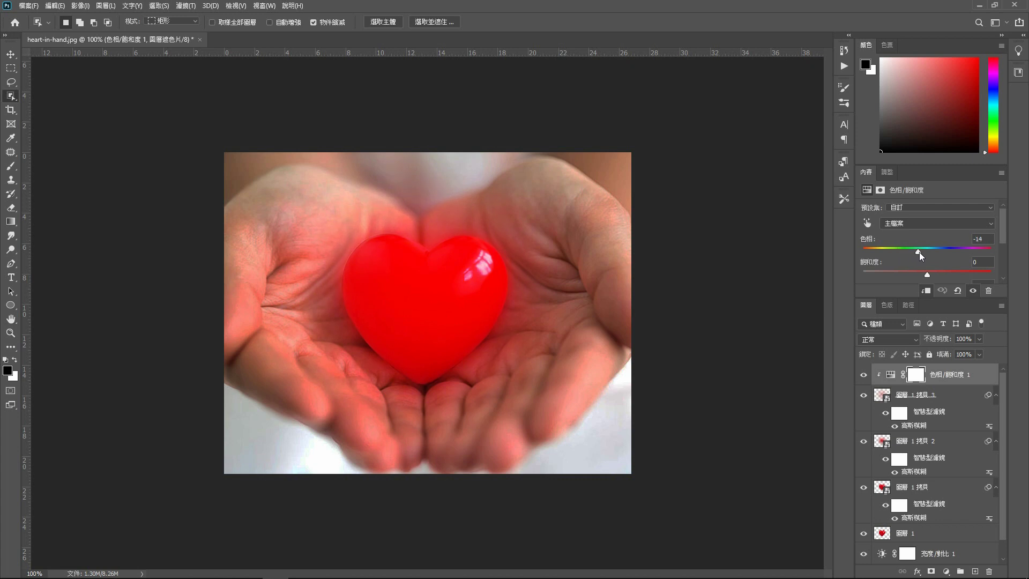
{"action": "left_click_drag", "start_coordinate": [935, 253], "coordinate": [956, 253]}
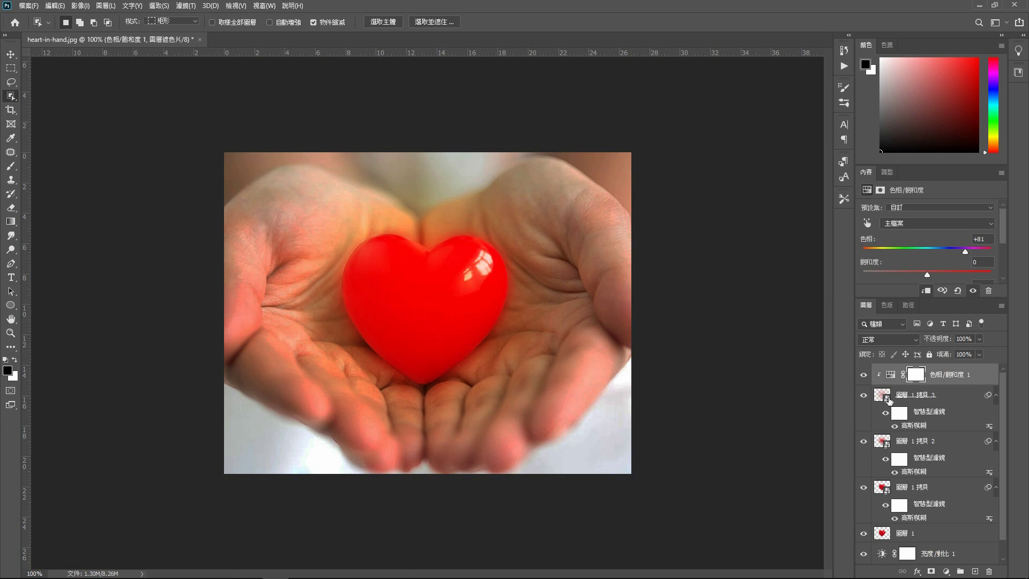
Duplicate 圖層 1 拷貝 3 above the adjustment, re-clip the adjustment, and disable copy 4's blur
{"action": "left_click", "coordinate": [952, 397]}
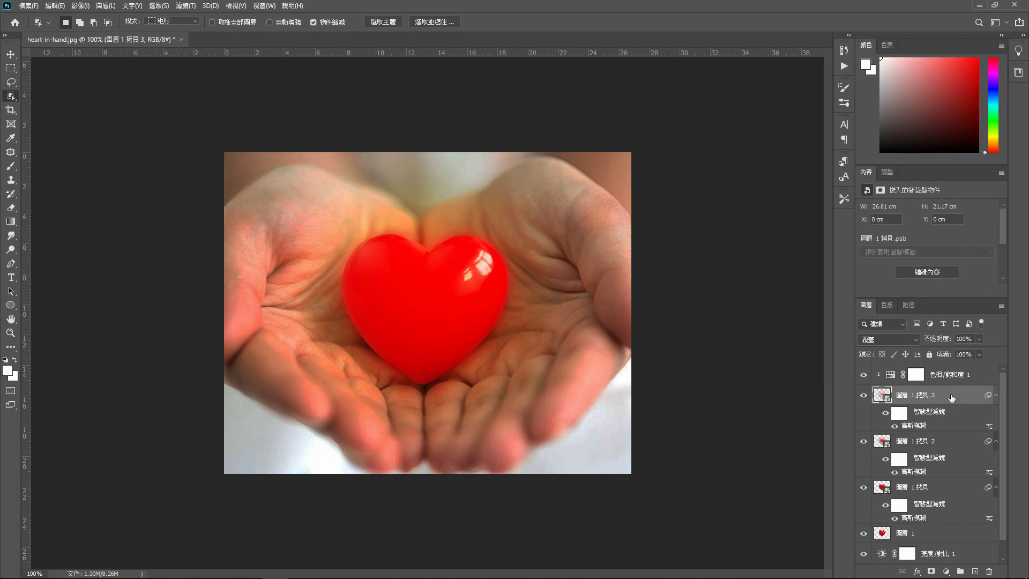
{"action": "left_click_drag", "start_coordinate": [953, 397], "coordinate": [974, 570]}
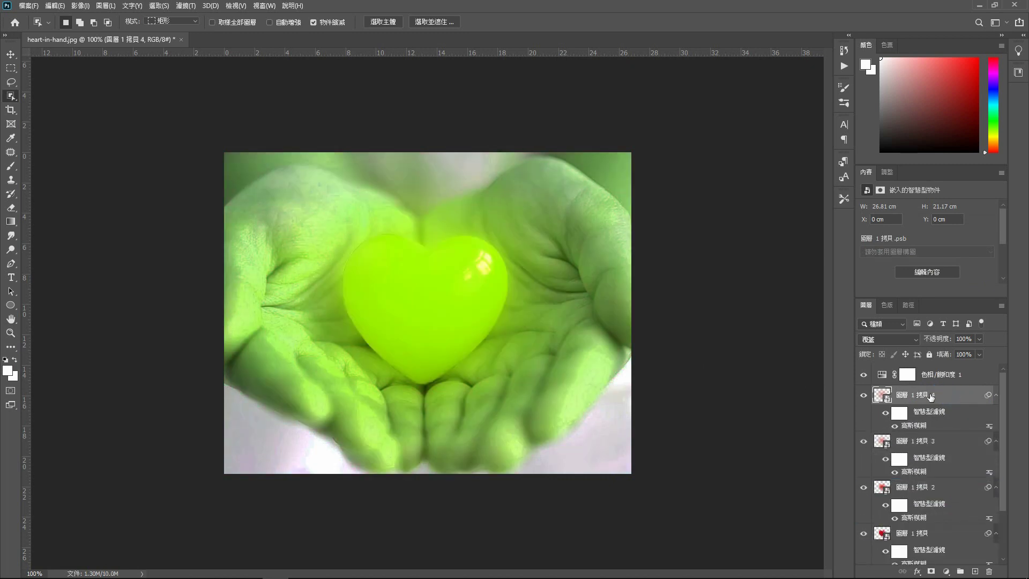
{"action": "left_click_drag", "start_coordinate": [941, 397], "coordinate": [944, 370]}
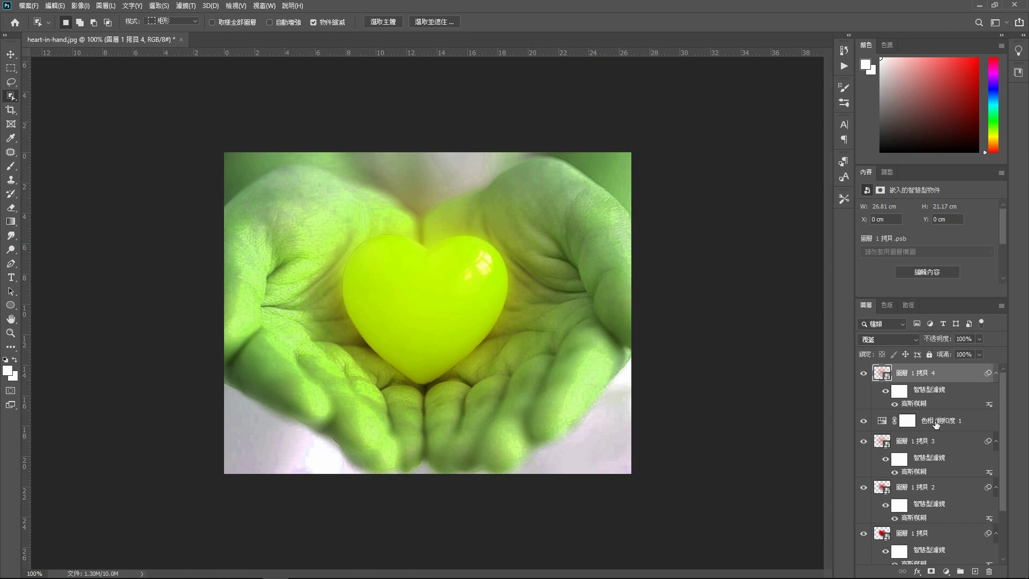
{"action": "left_click_drag", "start_coordinate": [936, 423], "coordinate": [950, 427]}
{"action": "left_click", "coordinate": [950, 427], "text": "alt"}
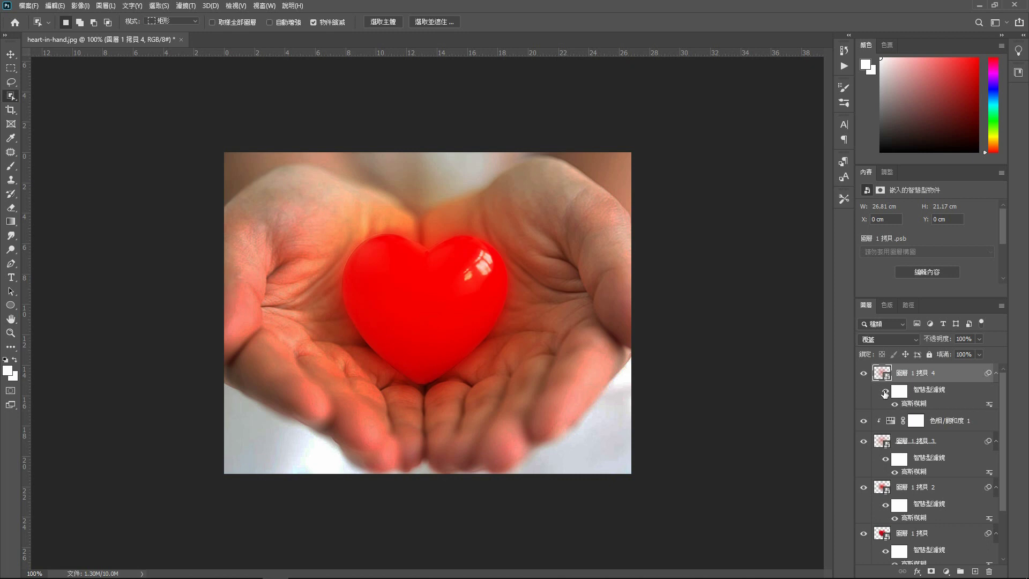
{"action": "left_click", "coordinate": [885, 393]}
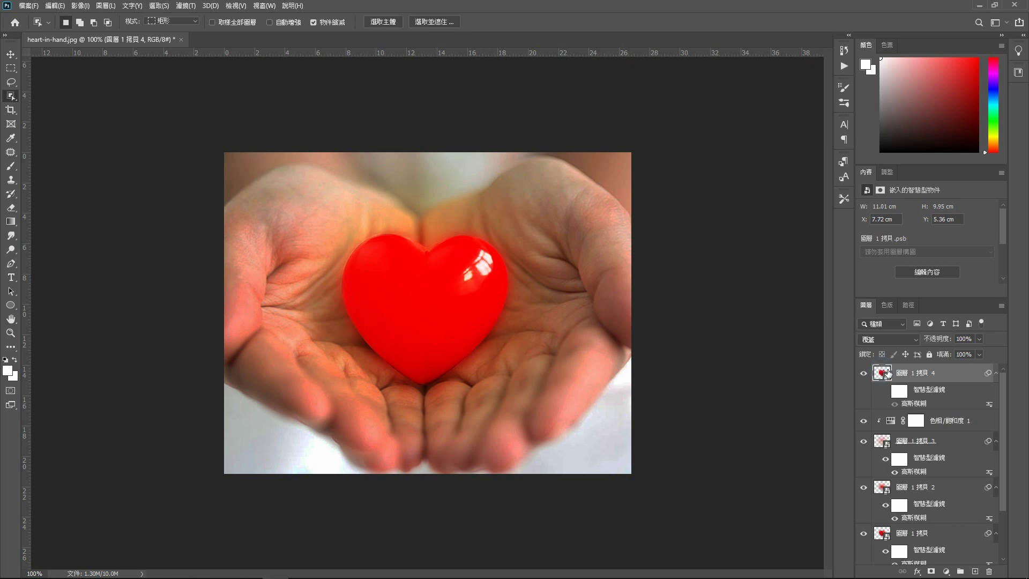
Set 圖層 1 拷貝 4 to Lighten (變亮) blend mode at 50% opacity
{"action": "left_click", "coordinate": [917, 339]}
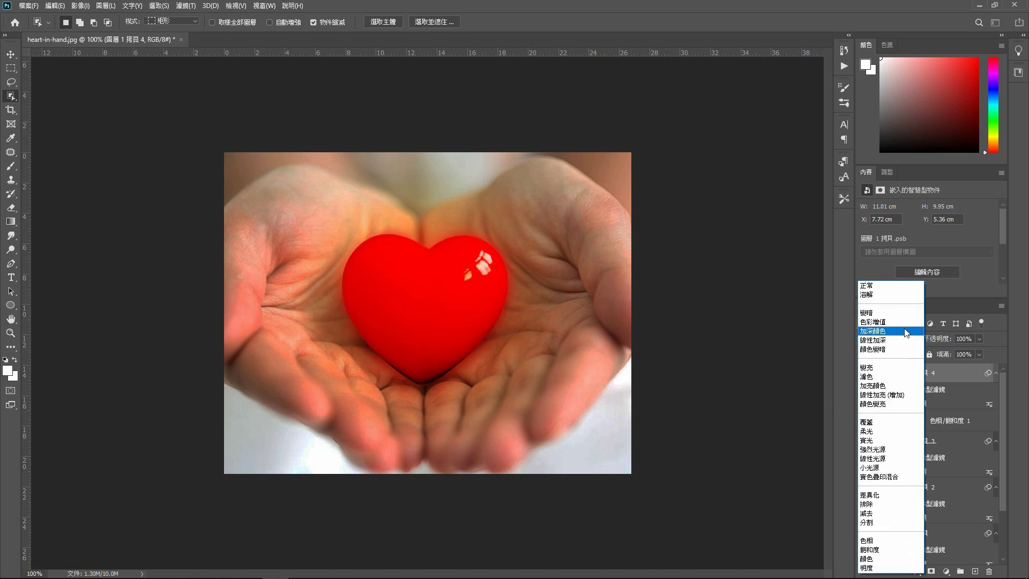
{"action": "left_click", "coordinate": [916, 368]}
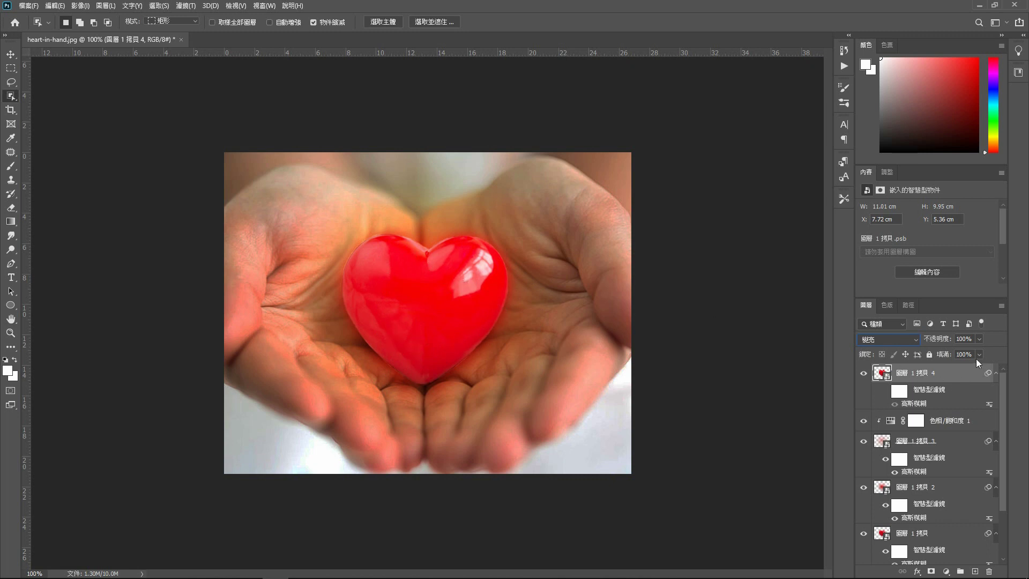
{"action": "left_click", "coordinate": [979, 339]}
{"action": "left_click_drag", "start_coordinate": [980, 353], "coordinate": [954, 349]}
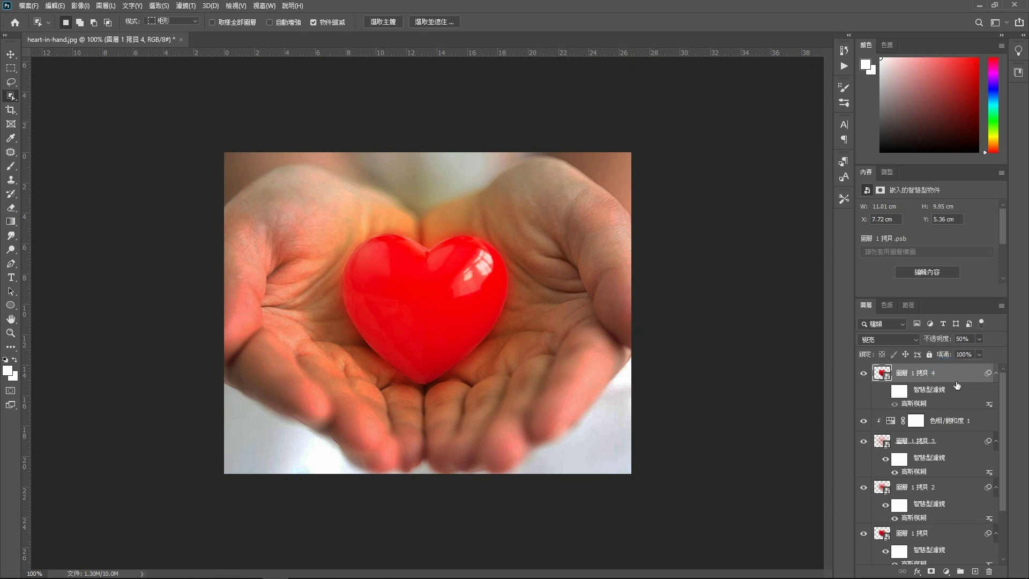
{"action": "left_click", "coordinate": [1004, 385]}
{"action": "left_click_drag", "start_coordinate": [1005, 398], "coordinate": [1001, 455]}
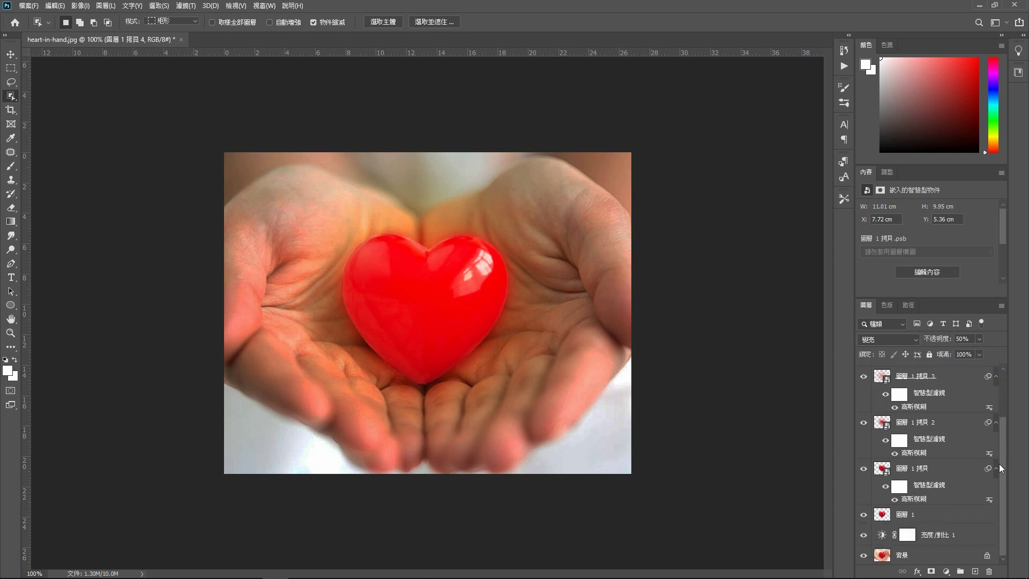
Group the selected heart layers into 群組 1, then hide and reshow it to compare
{"action": "left_click", "coordinate": [932, 516], "text": "shift"}
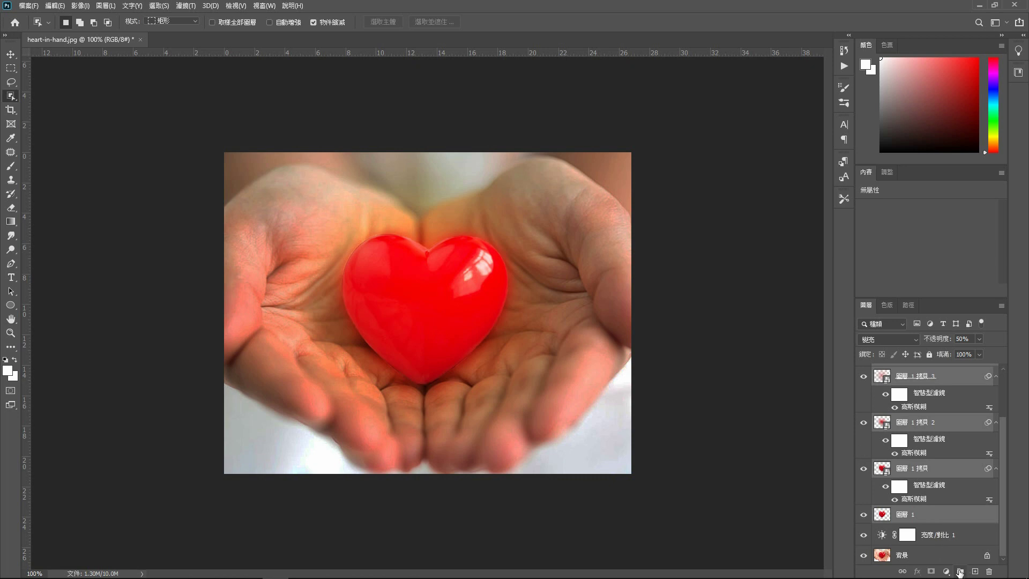
{"action": "left_click", "coordinate": [960, 571]}
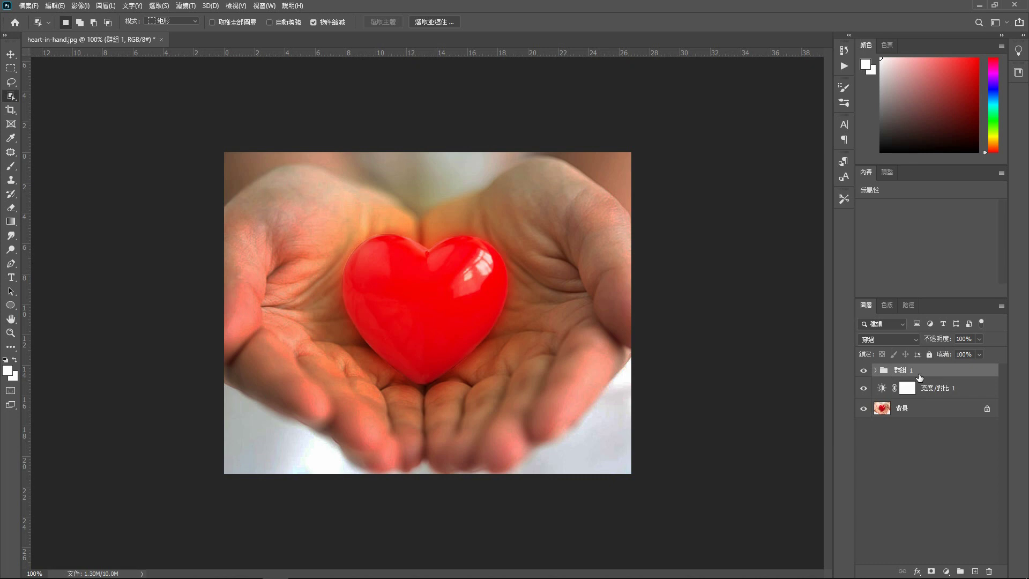
{"action": "left_click", "coordinate": [864, 371]}
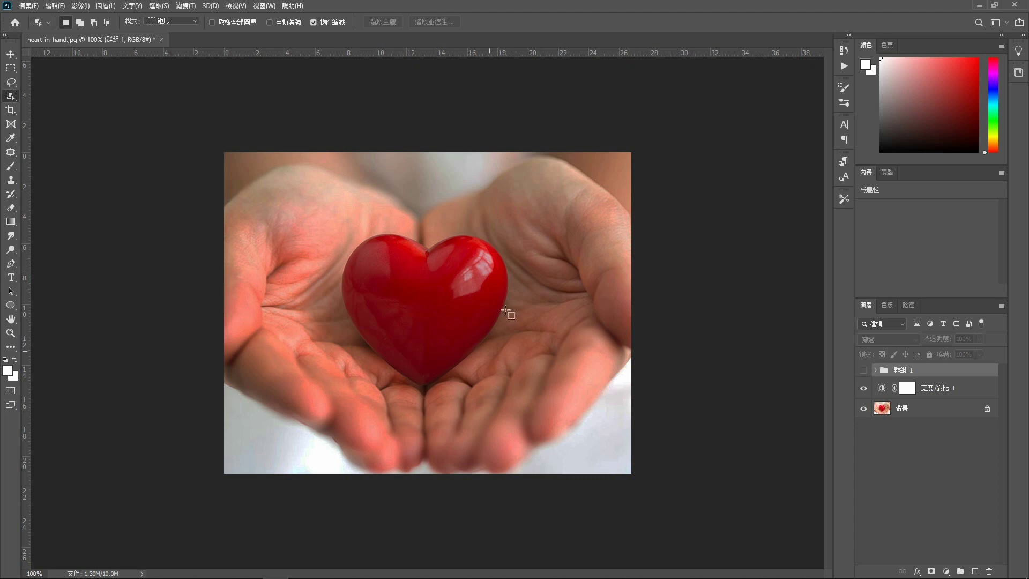
{"action": "left_click", "coordinate": [863, 371]}
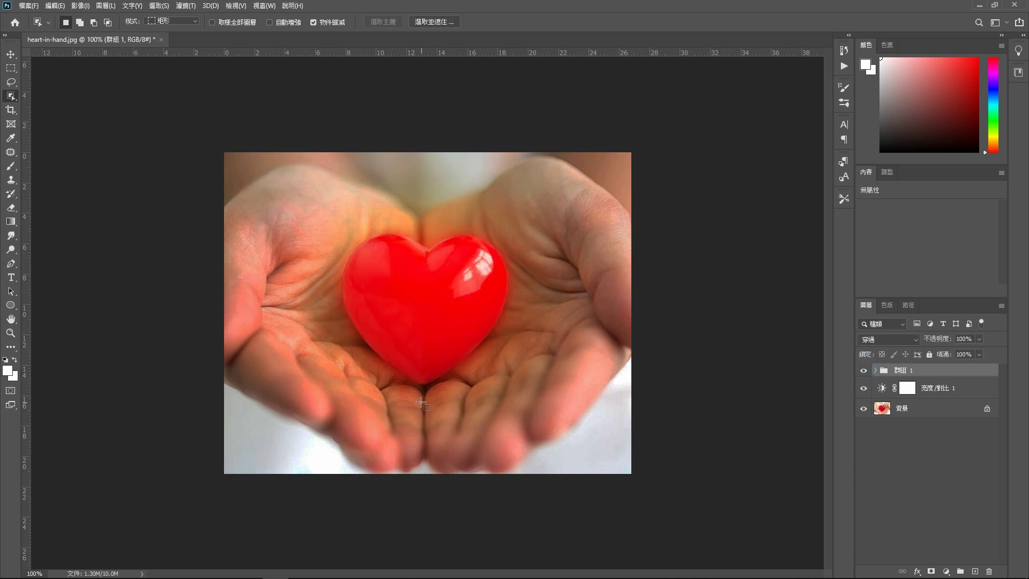